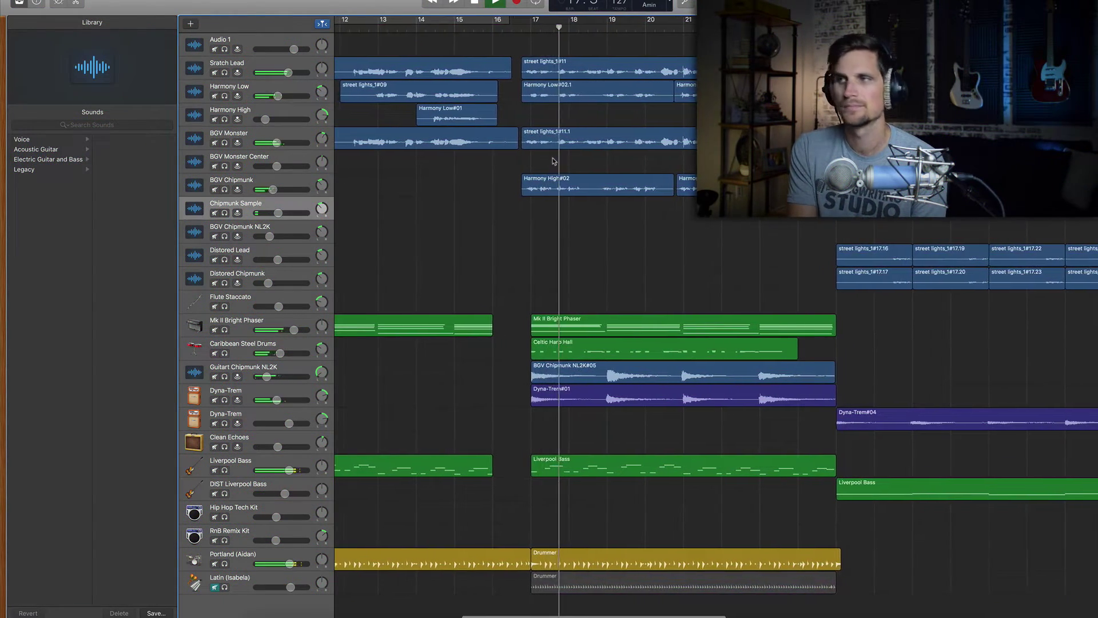
Step: Solo the Liverpool Bass track and start playback to hear the bass line alone
scroll(555, 163, left, 2)
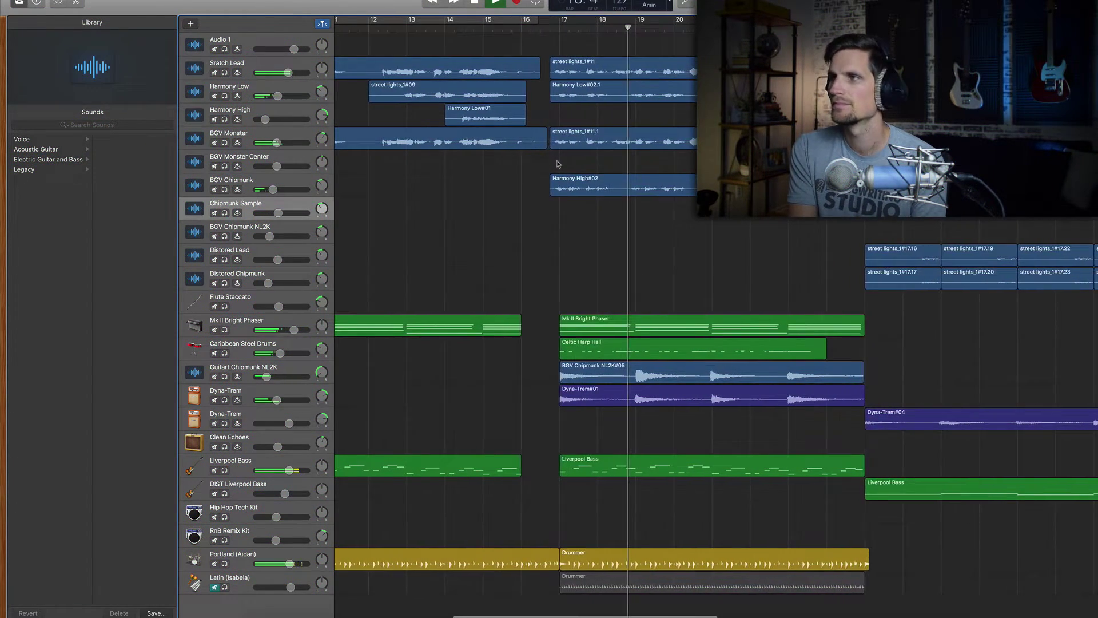
scroll(559, 164, left, 3)
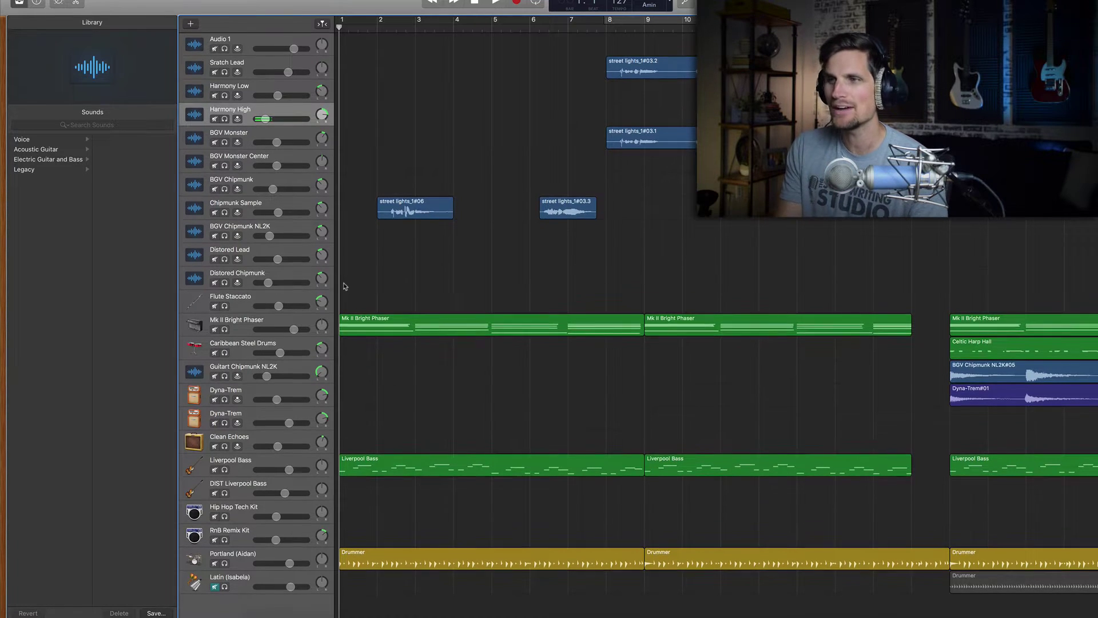
click(225, 470)
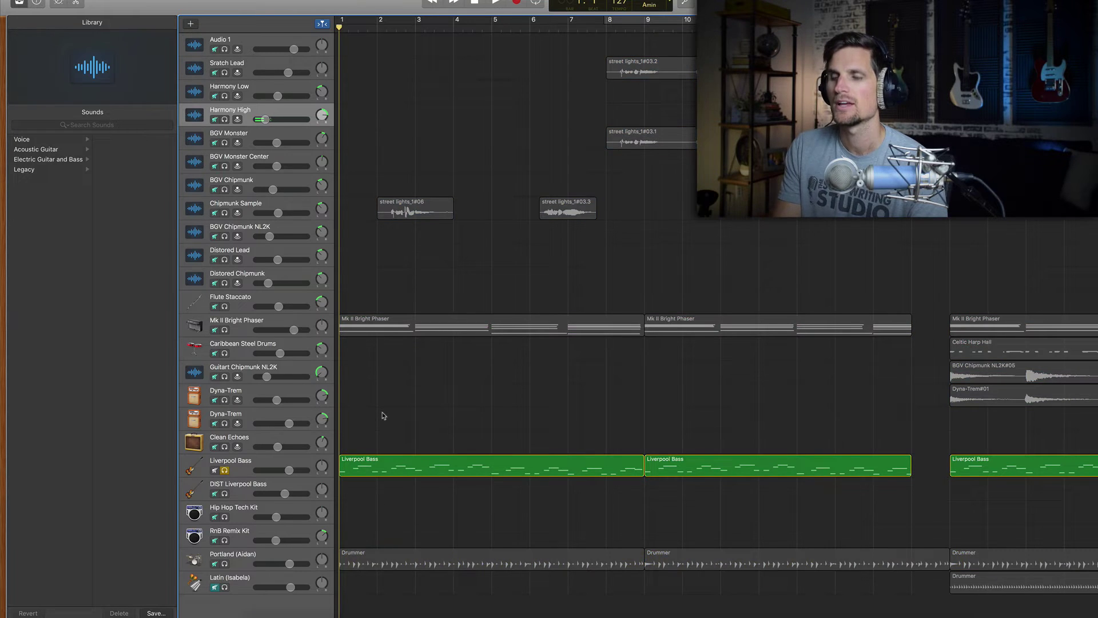
key(space)
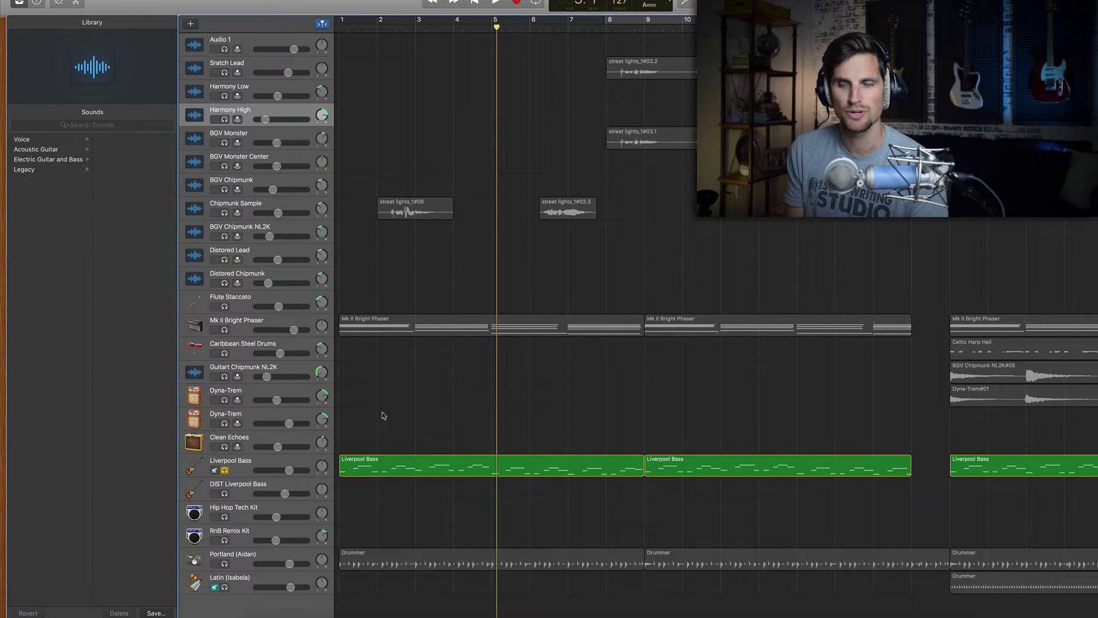
Step: Solo the Portland (Aidan) drummer alongside the bass, cancelling the new-track dialog without adding a track
click(233, 561)
click(225, 564)
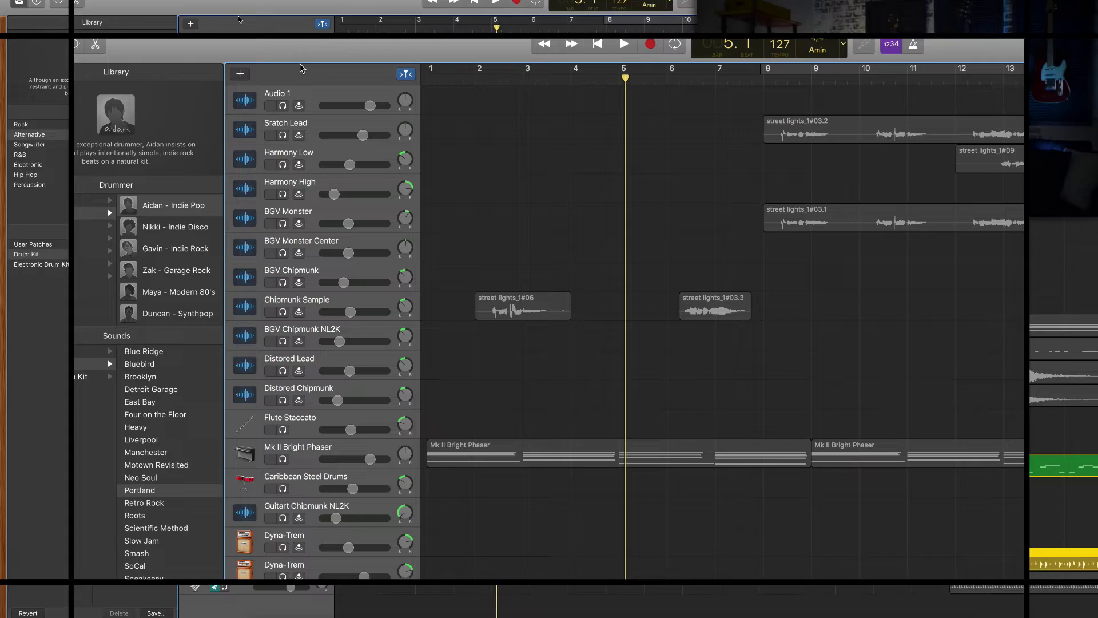
click(191, 23)
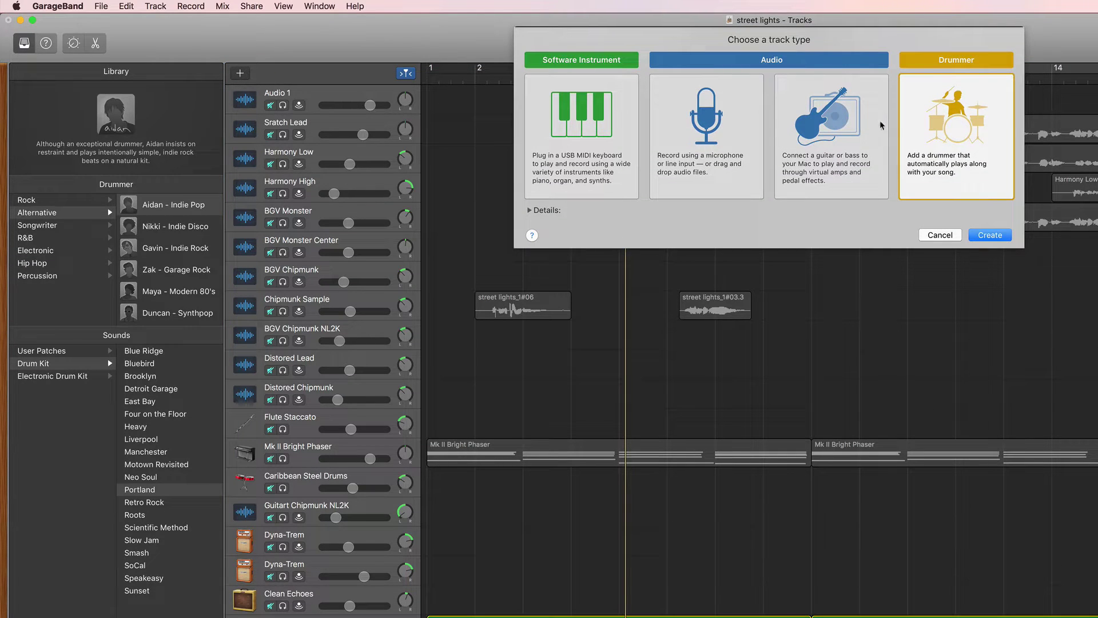
click(933, 236)
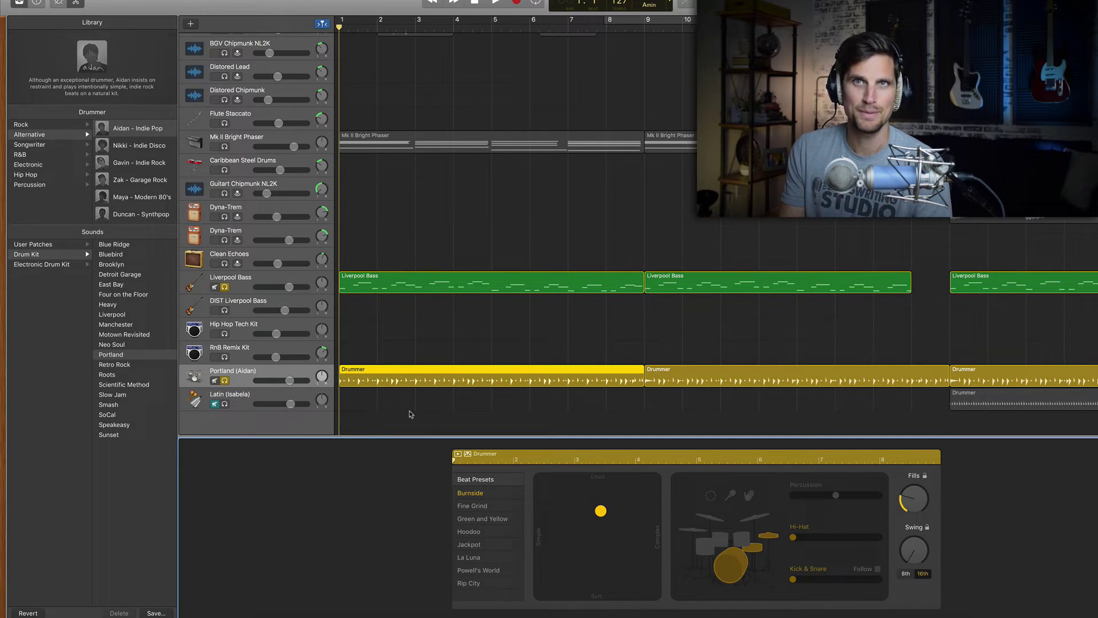
key(space)
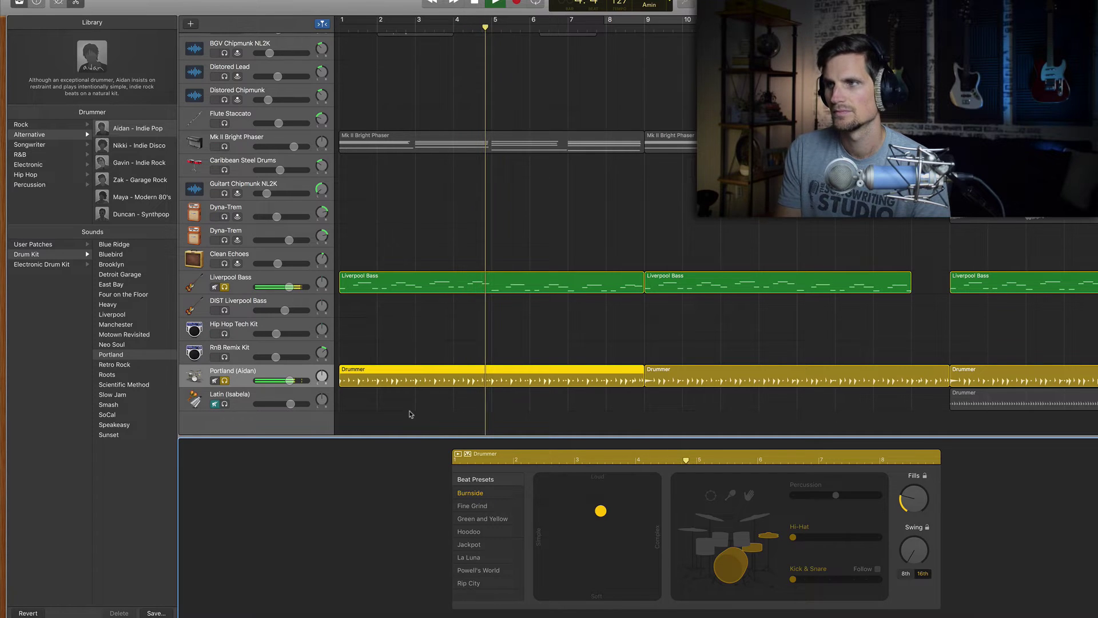
key(space)
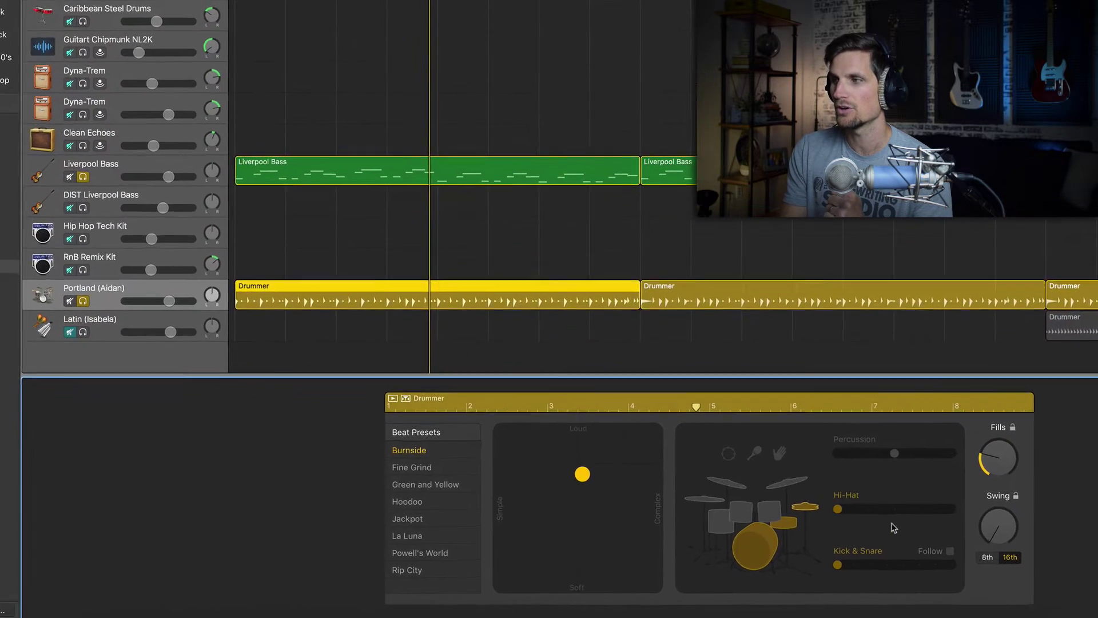
Step: Set the drummer's Kick & Snare to Follow the Liverpool Bass track
click(990, 541)
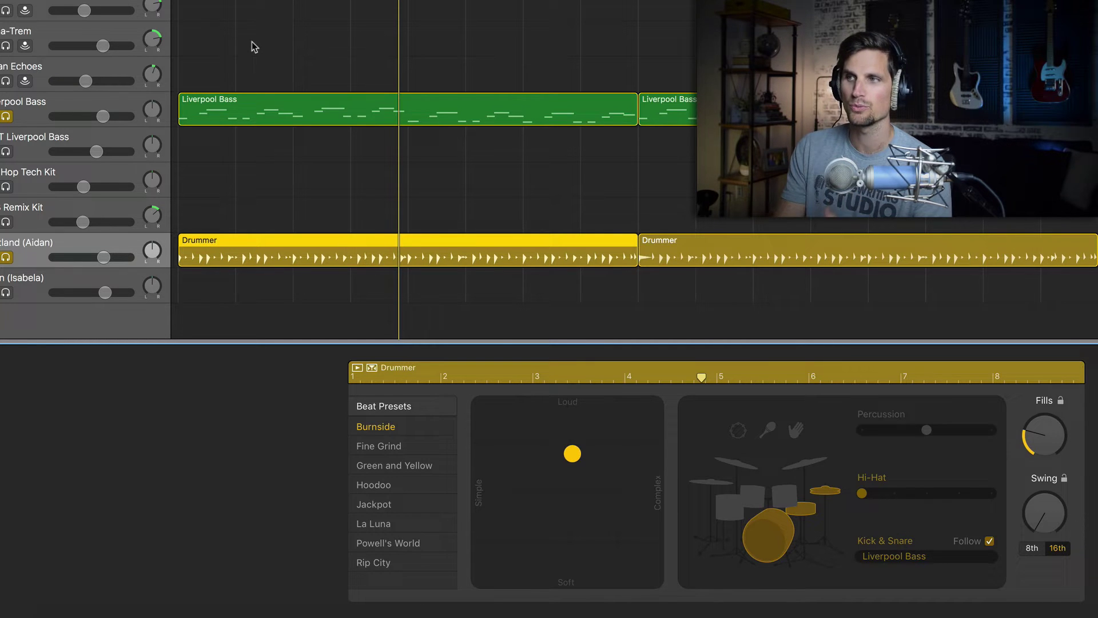
scroll(265, 90, up, 5)
scroll(264, 91, down, 5)
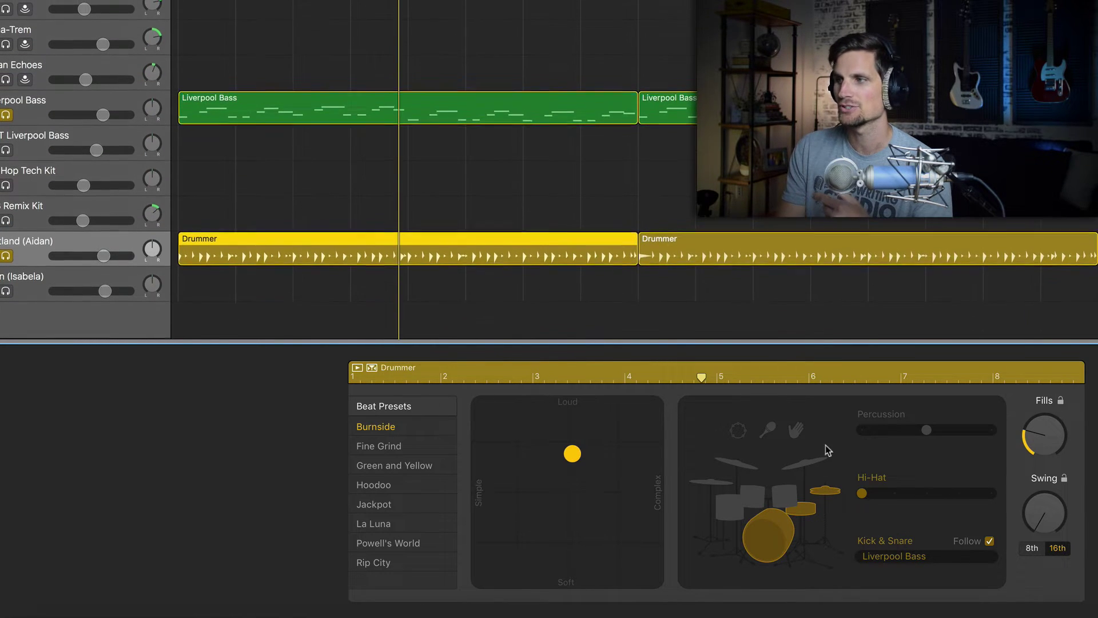
click(981, 558)
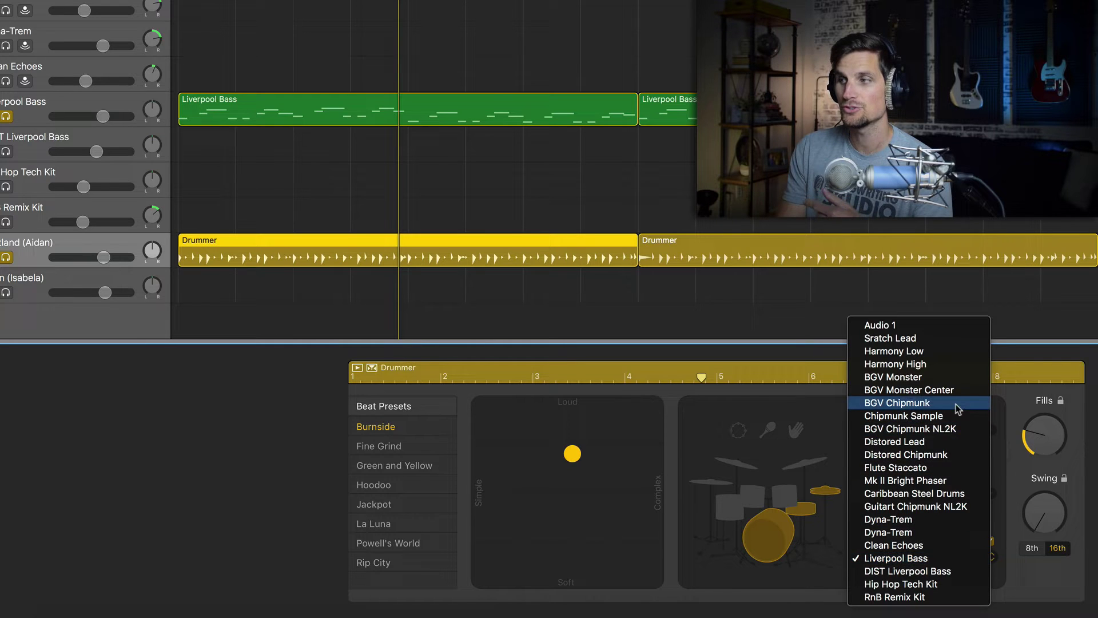
click(806, 566)
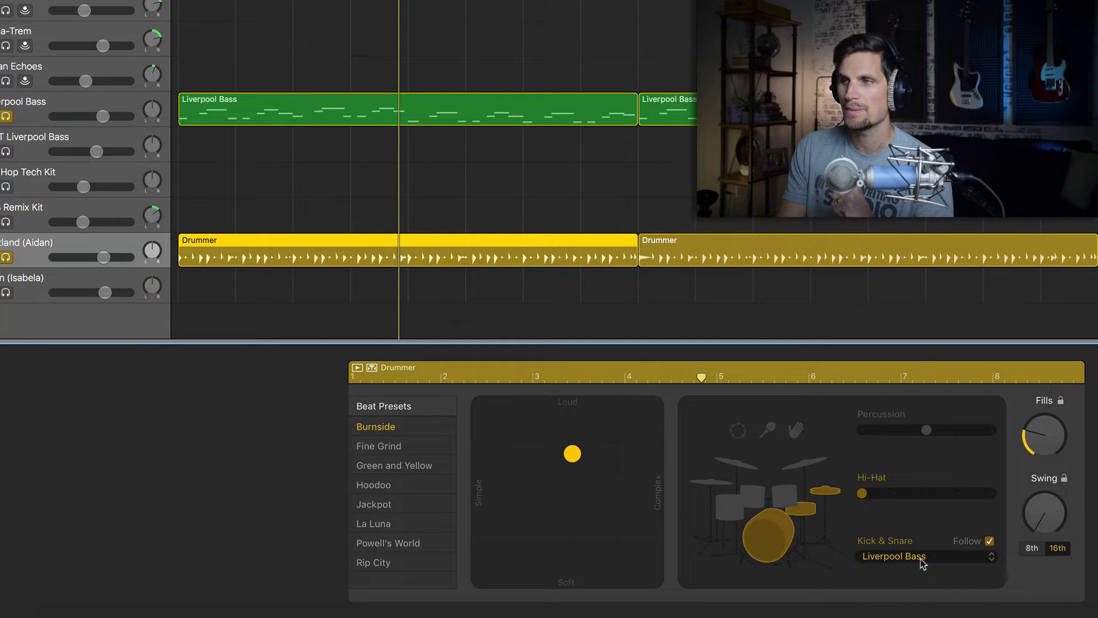
Step: Play the bass and following drums from the start of the song, then stop
key(Return)
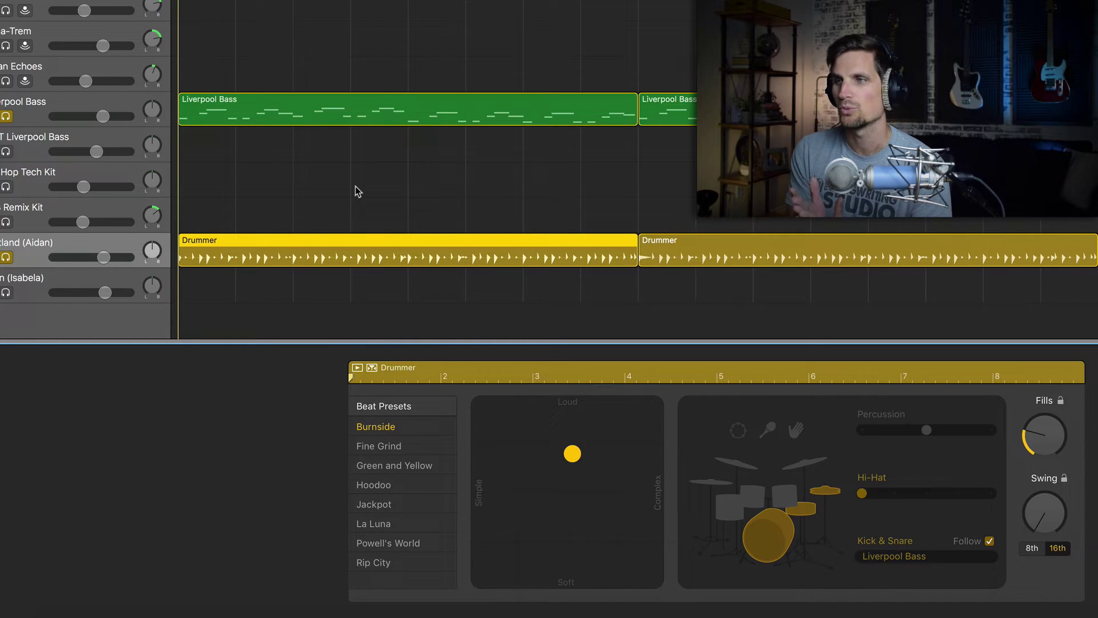
key(space)
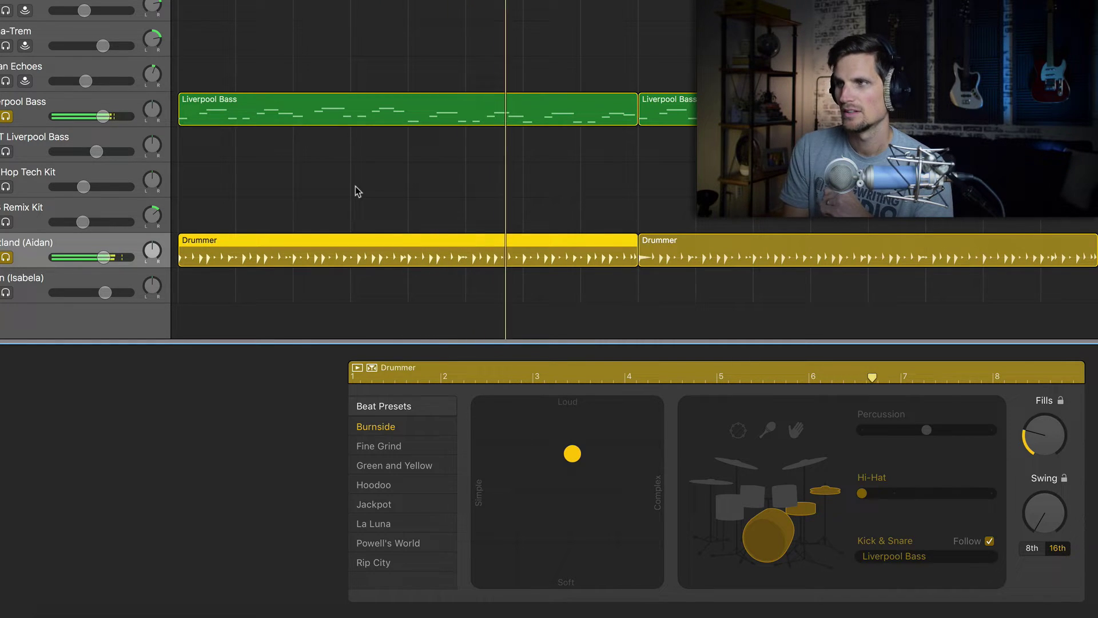
key(space)
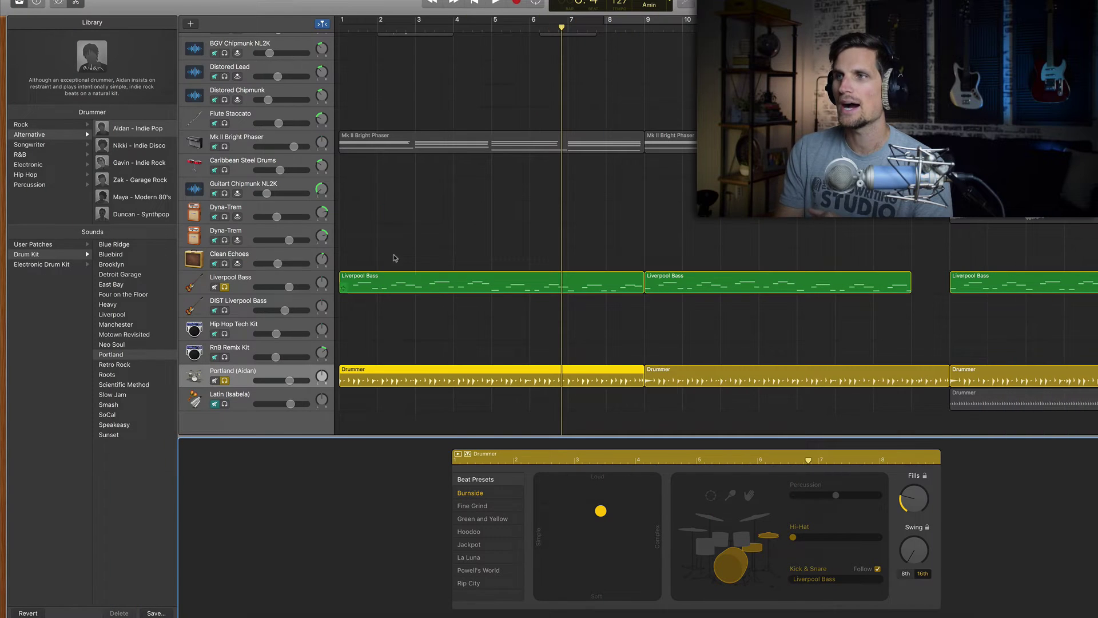
Step: Solo Mk II Bright Phaser with bass and drums, open its notes in the Piano Roll, and play them
click(225, 148)
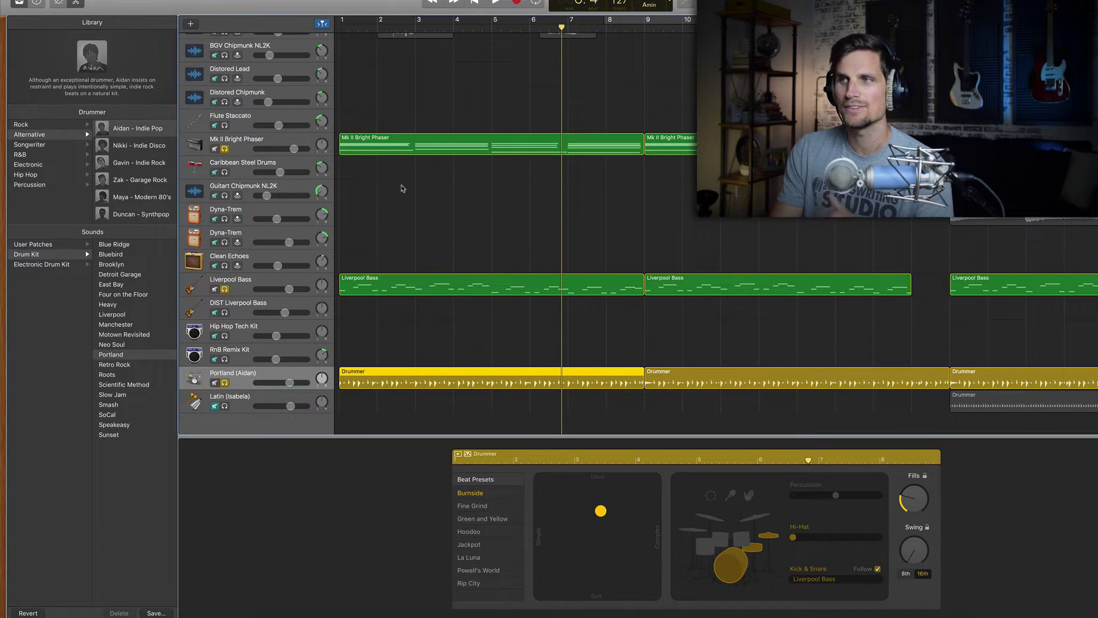
key(Return)
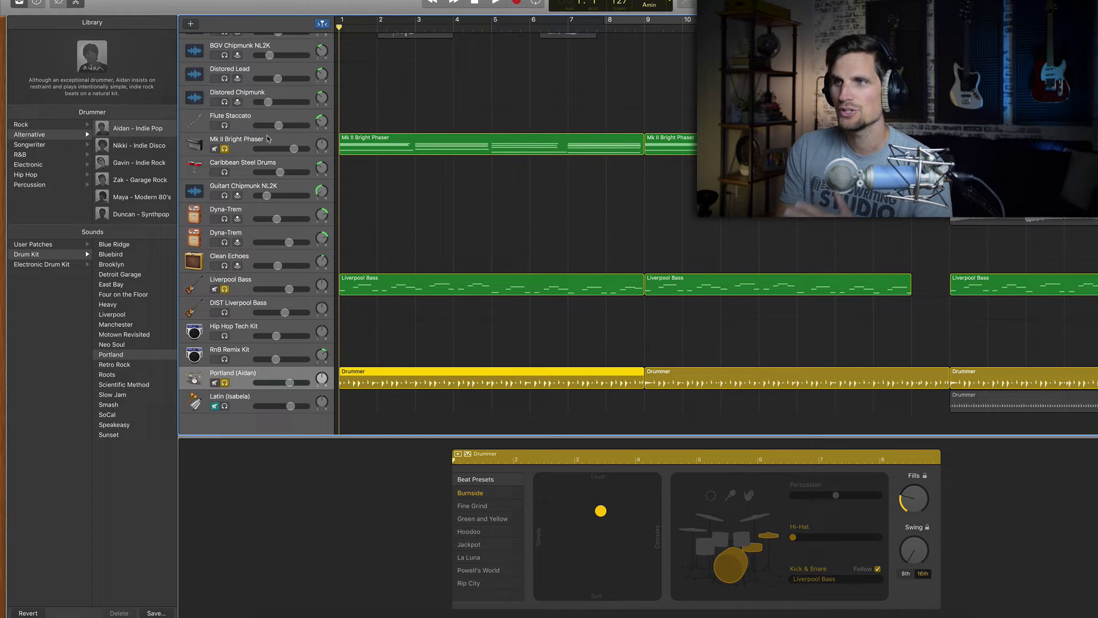
click(259, 141)
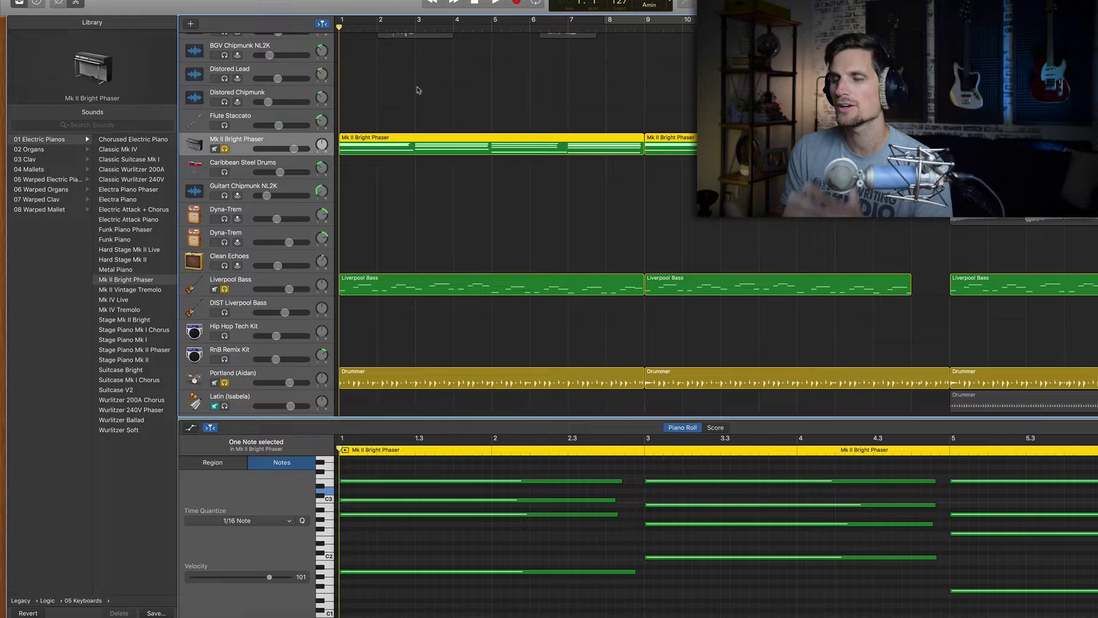
key(space)
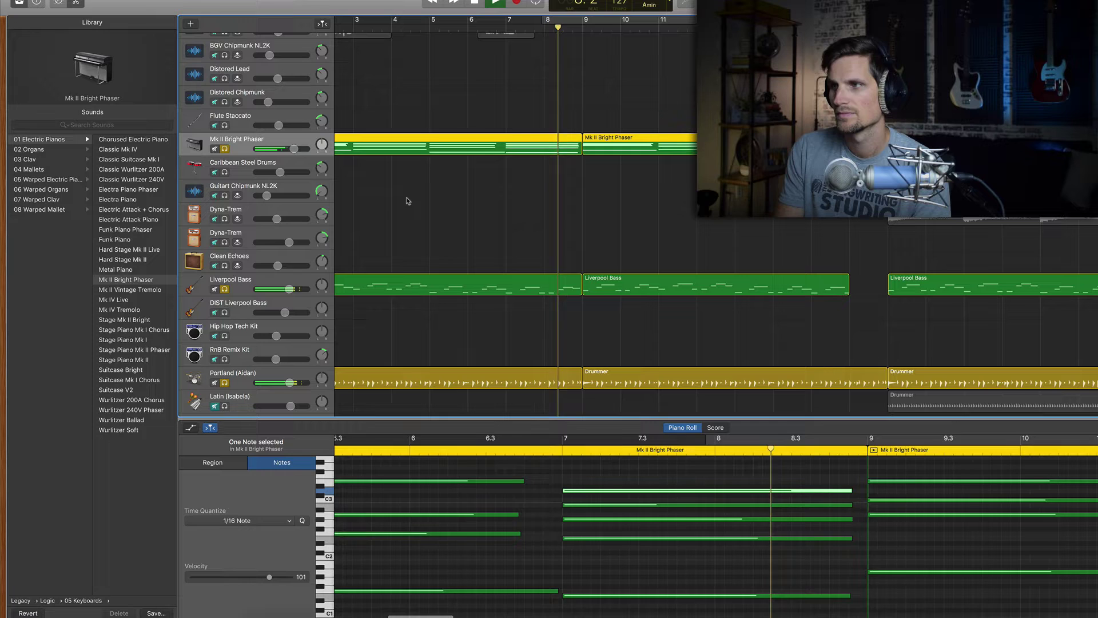
key(space)
scroll(407, 200, left, 3)
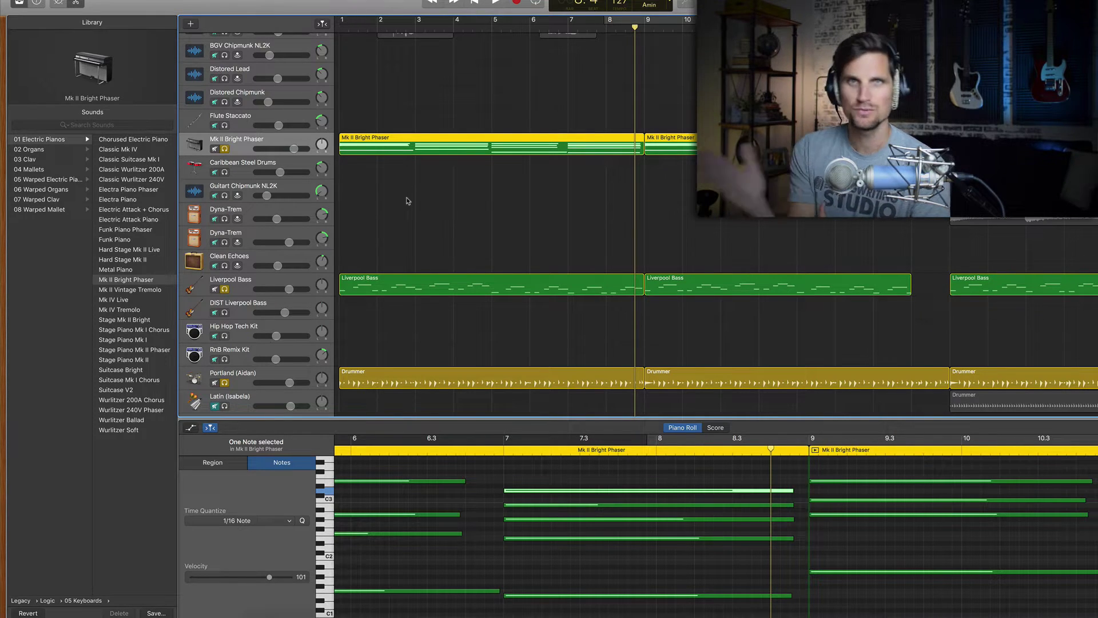
Step: Show the on-screen piano keyboard (C1 to C4) for the Mk II Bright Phaser sound
key(super+k)
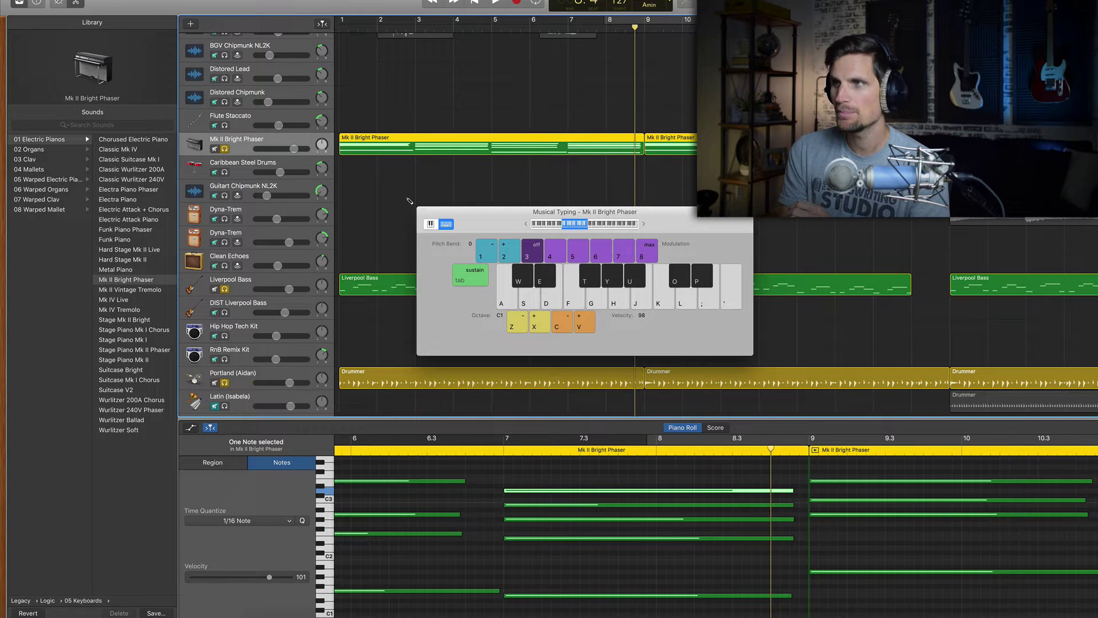
click(430, 224)
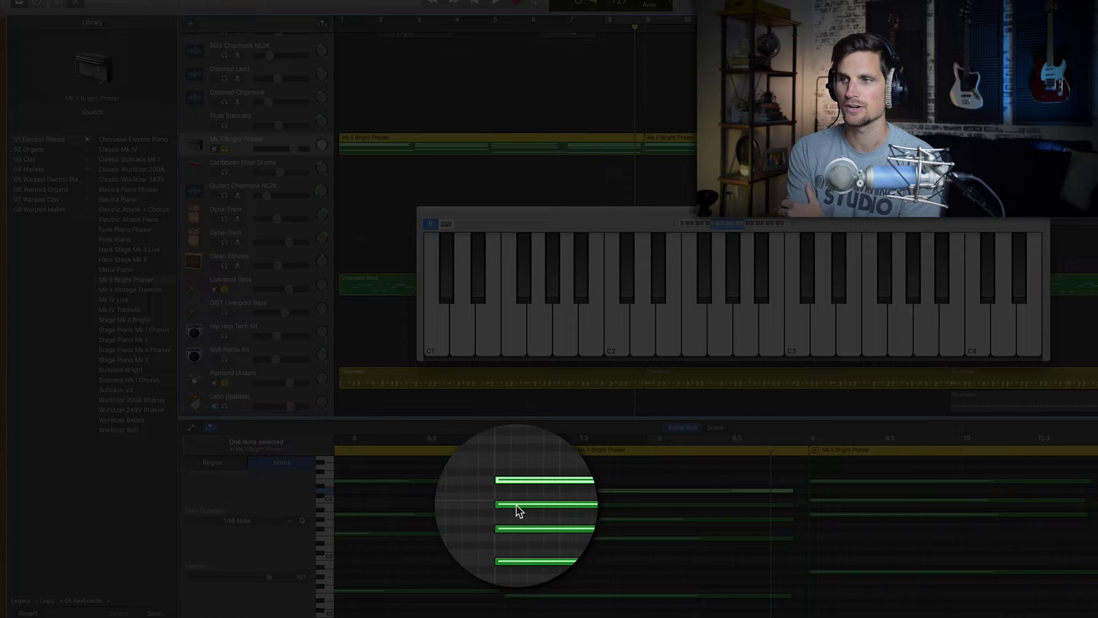
Step: Set the Mk II Bright Phaser note at 7.1.1.1 to velocity 41, then close the keyboard
click(517, 503)
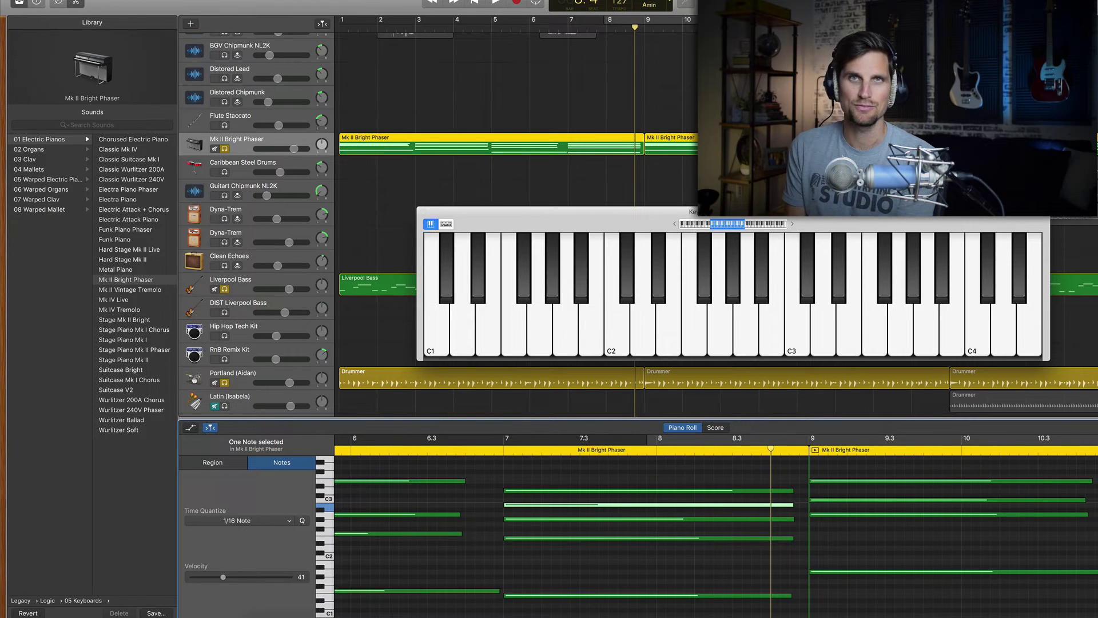
key(super+k)
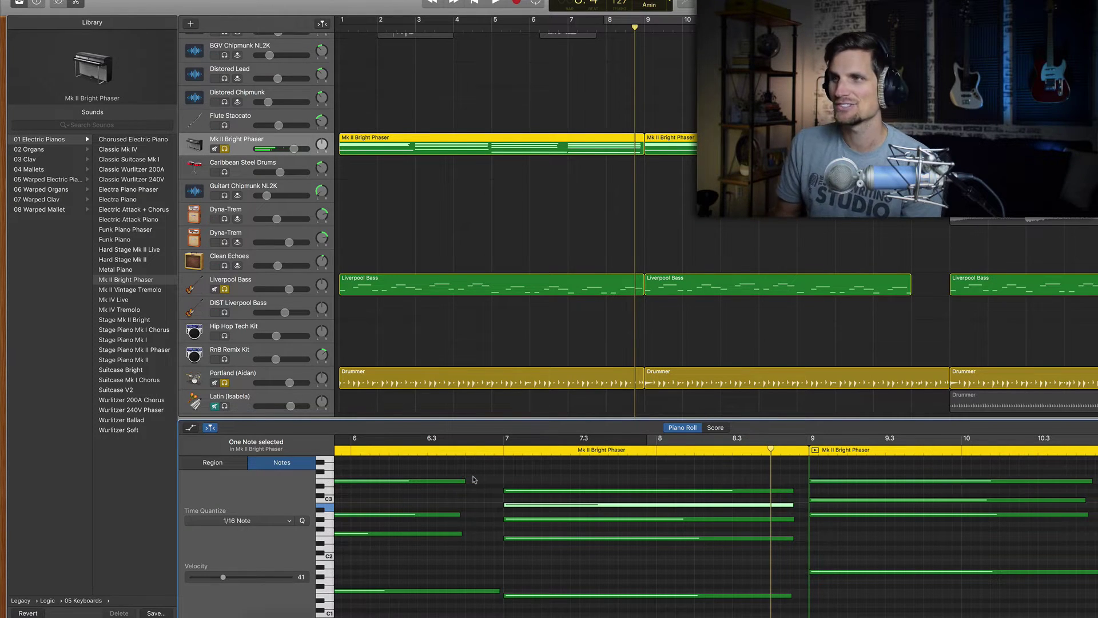
Step: Unsolo drummer and bass, play the full arrangement, then show the Chipmunk Sample region street lights_1#06
key(Return)
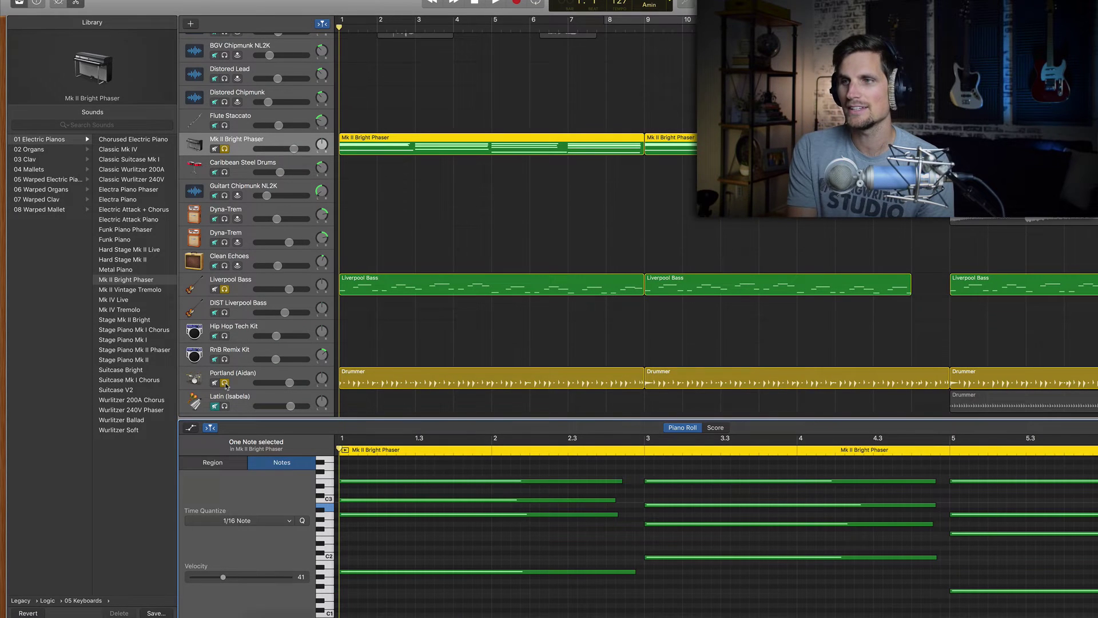
click(225, 382)
click(225, 289)
scroll(417, 205, up, 5)
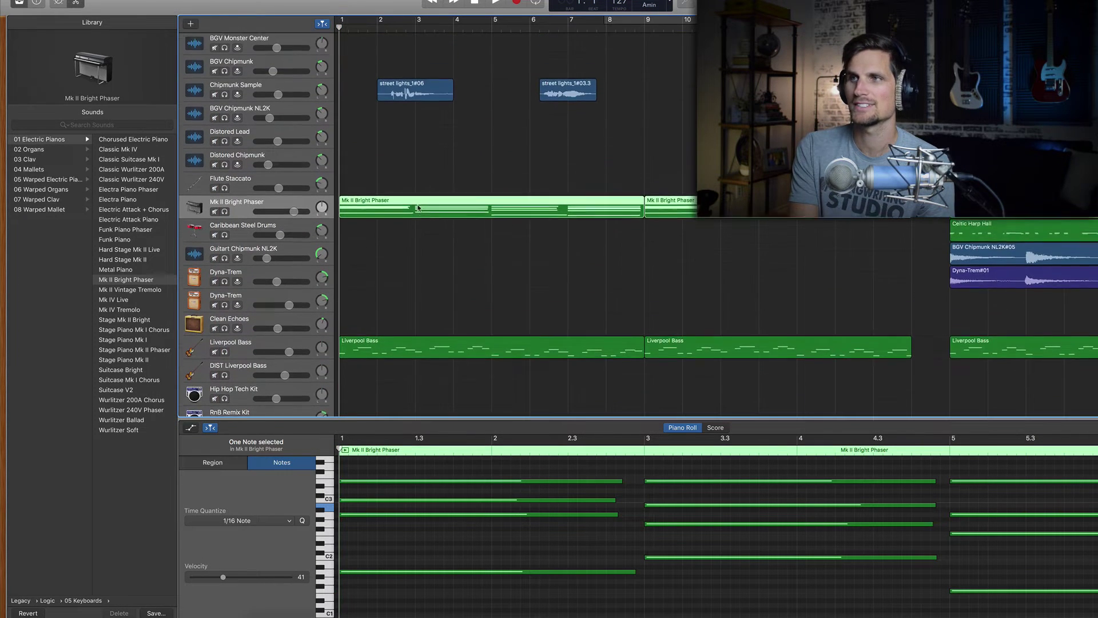
key(space)
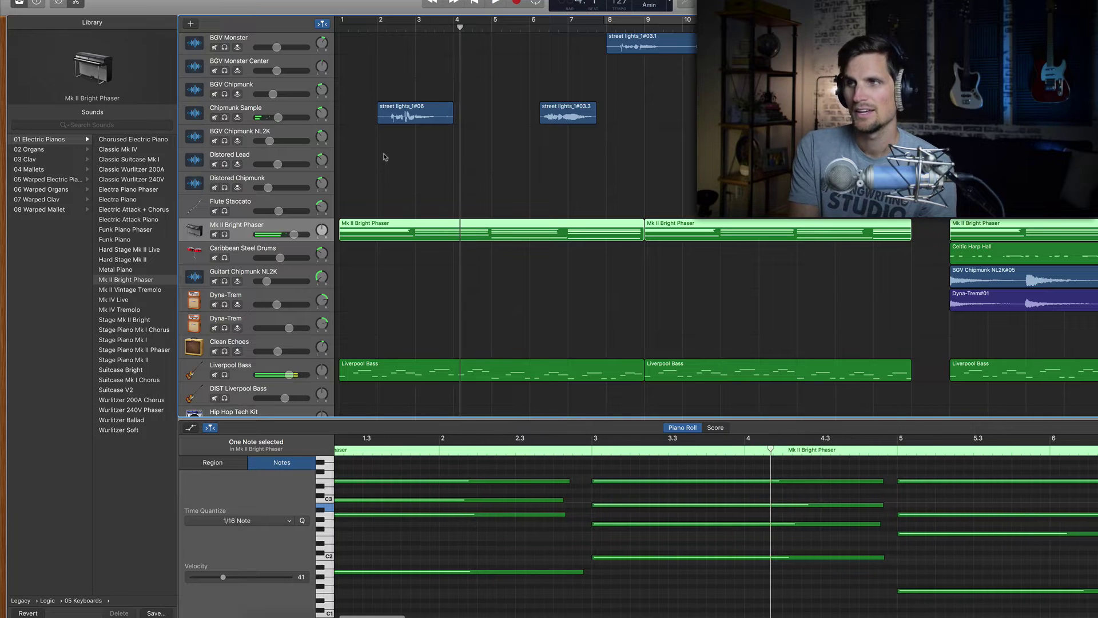
key(space)
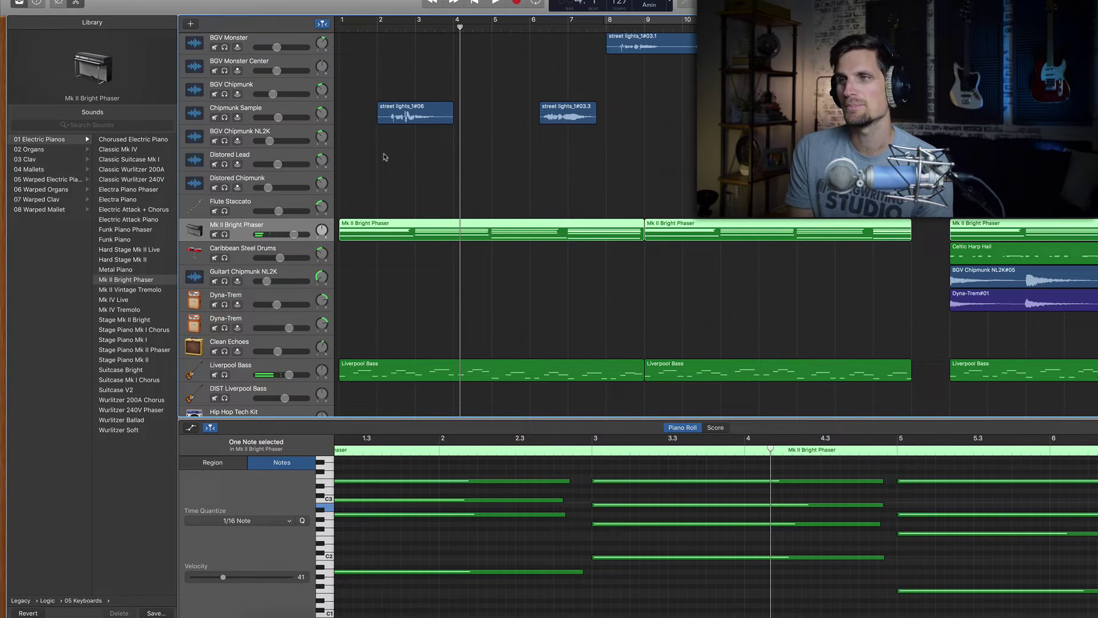
click(250, 111)
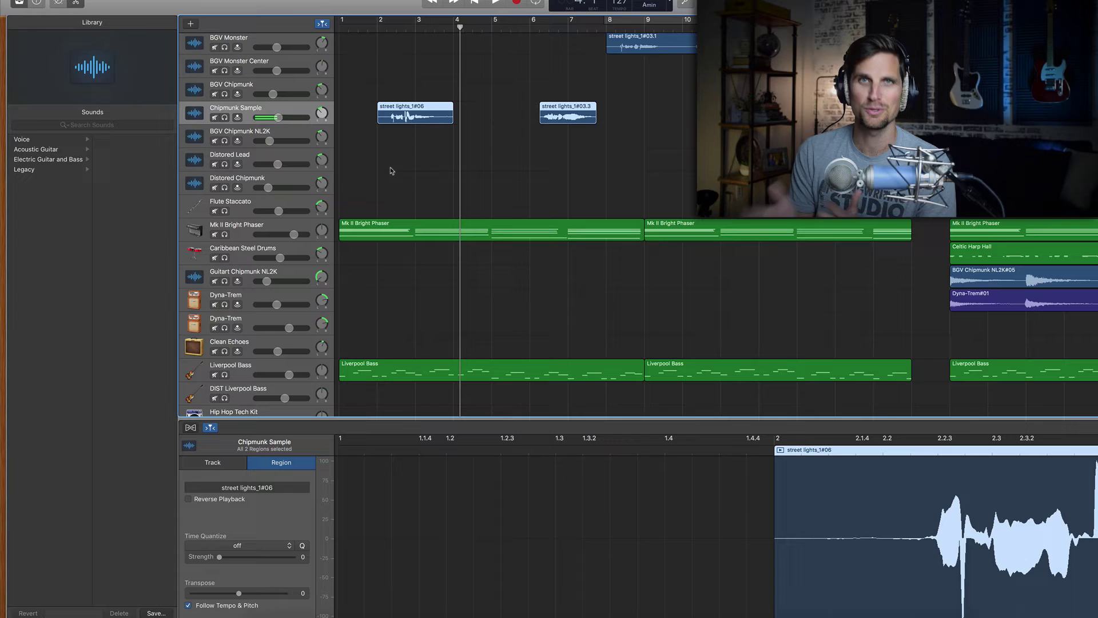
Step: Return the playhead to the beginning of the song
key(Return)
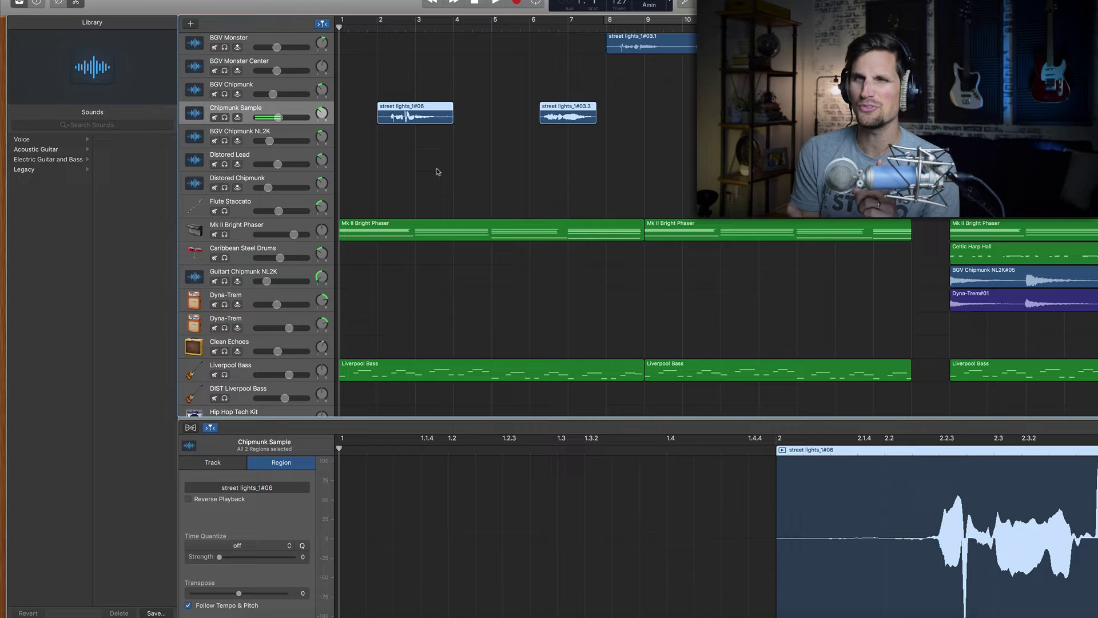
Step: Play from bar 8 with the editor closed, following playback along the timeline past bar 21
scroll(438, 172, right, 6)
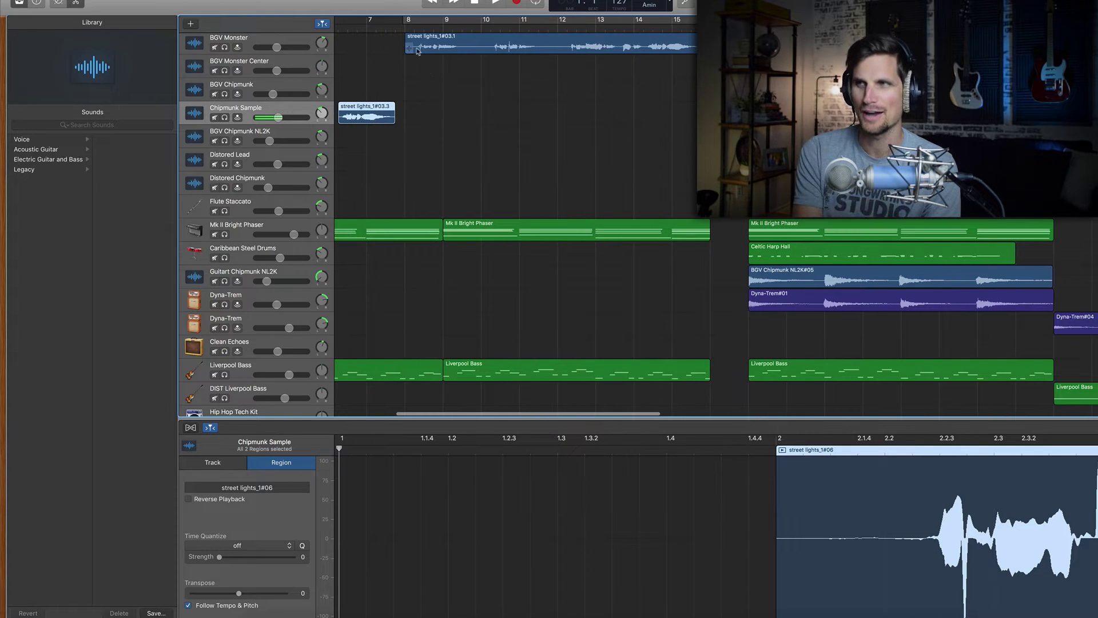
key(space)
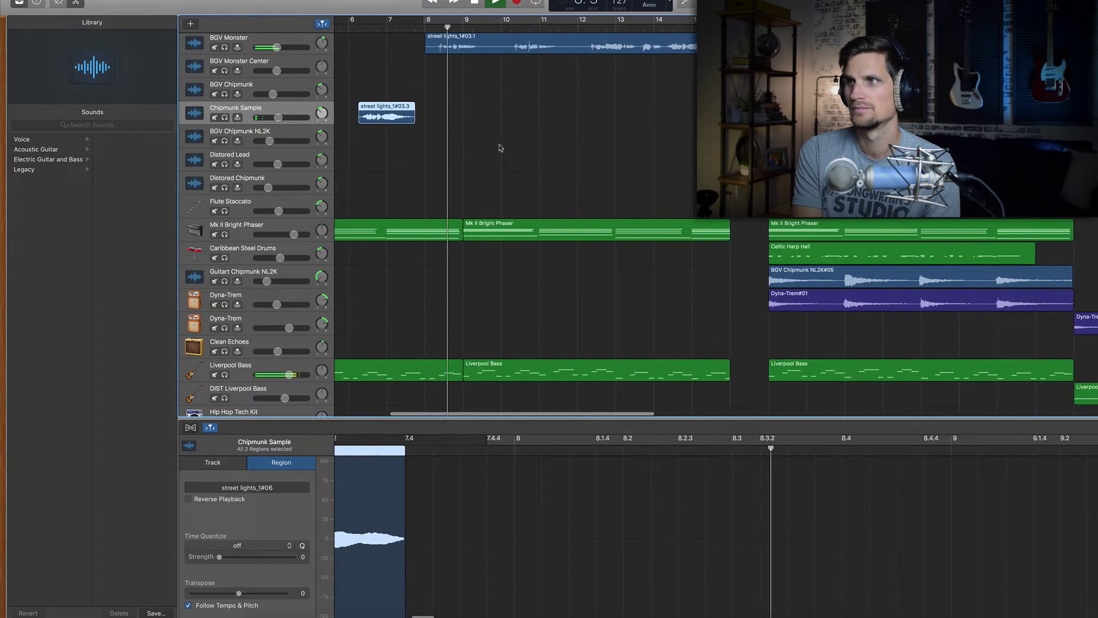
scroll(499, 147, left, 2)
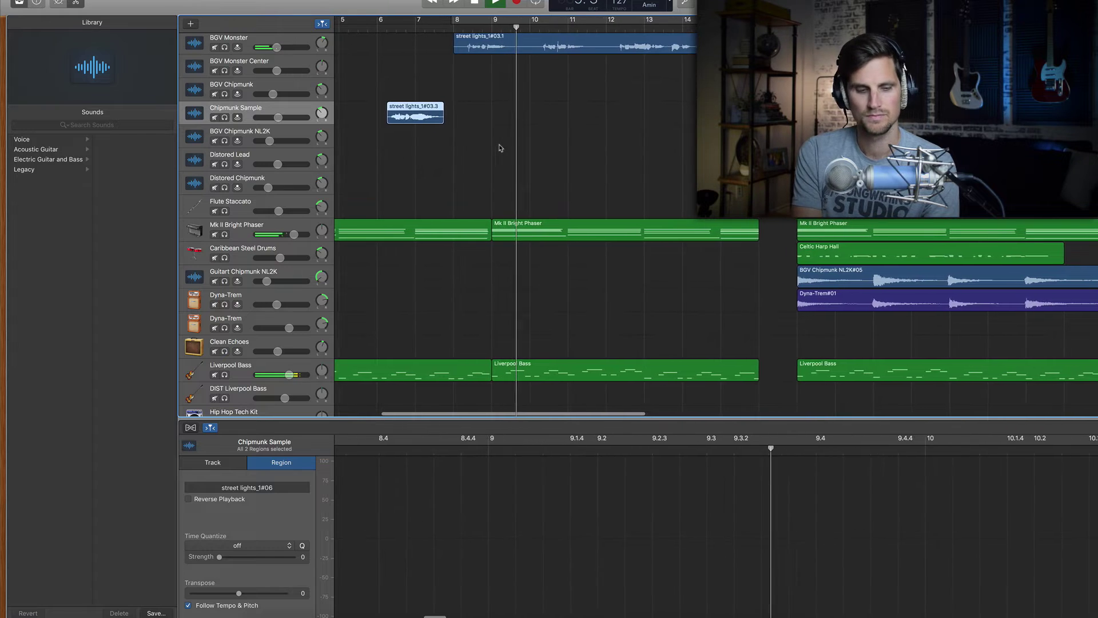
key(e)
scroll(500, 148, left, 2)
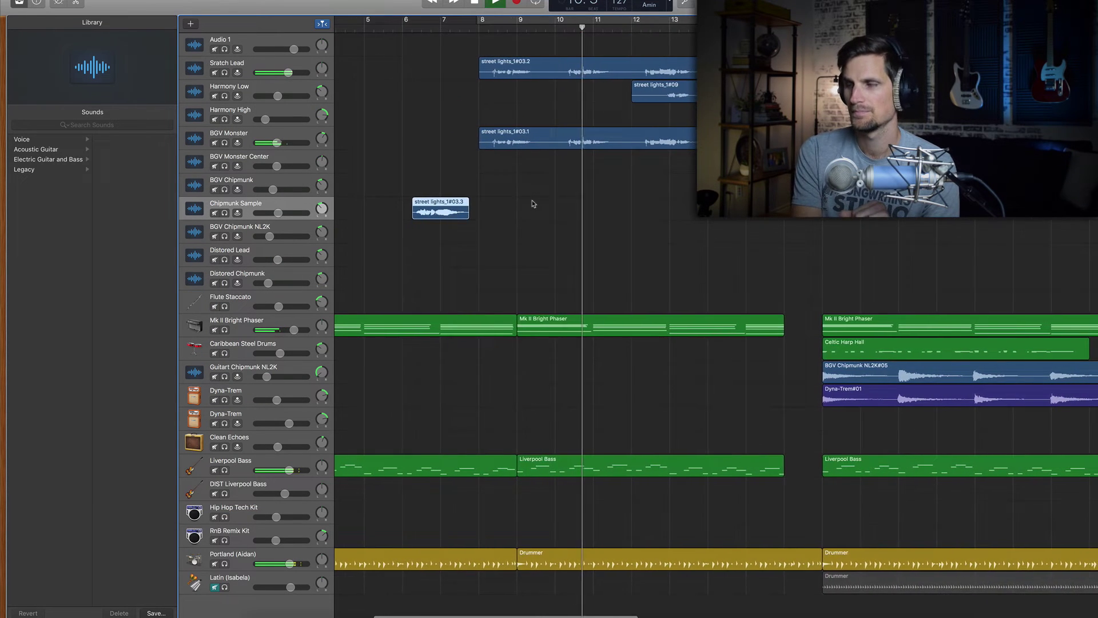
scroll(533, 204, left, 2)
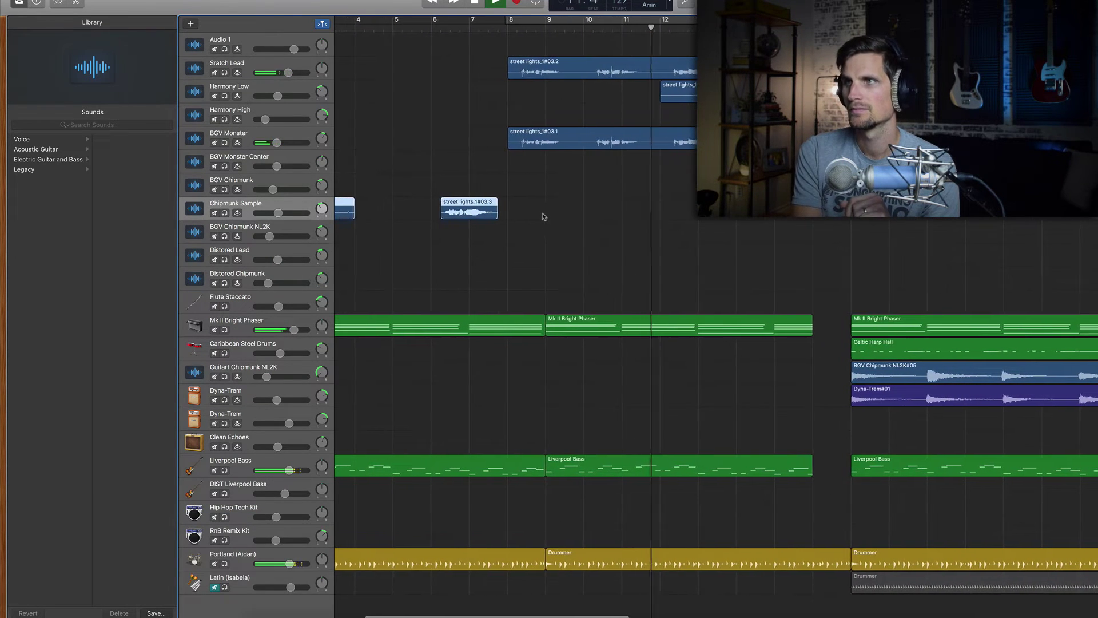
scroll(544, 216, right, 6)
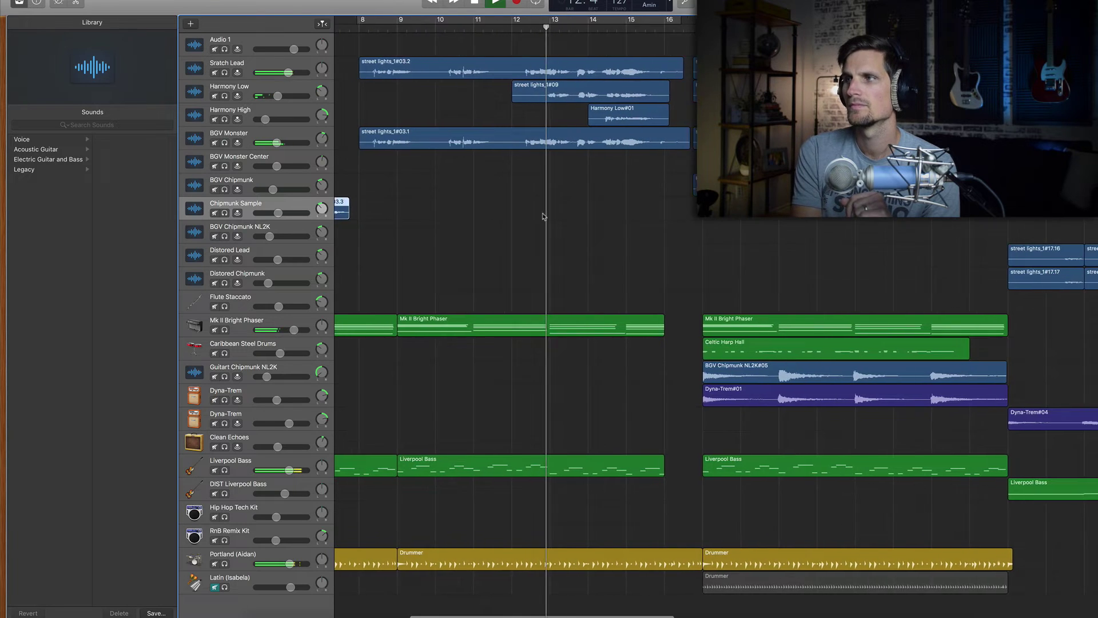
scroll(546, 223, right, 2)
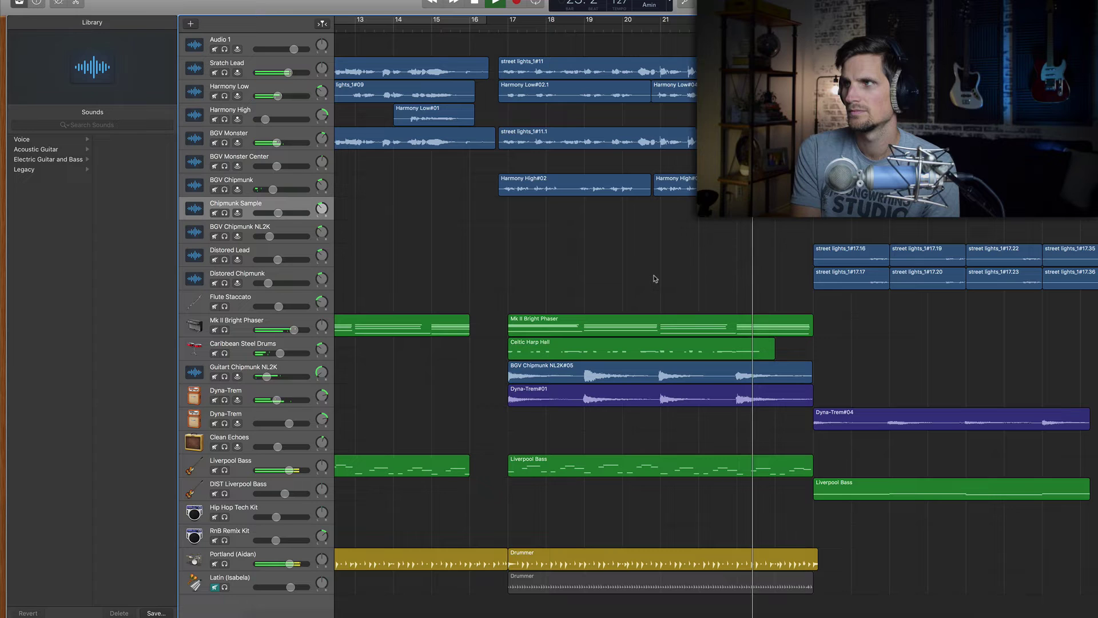
Step: Stop playback, then replay the passage from just before bar 17 and stop again
key(space)
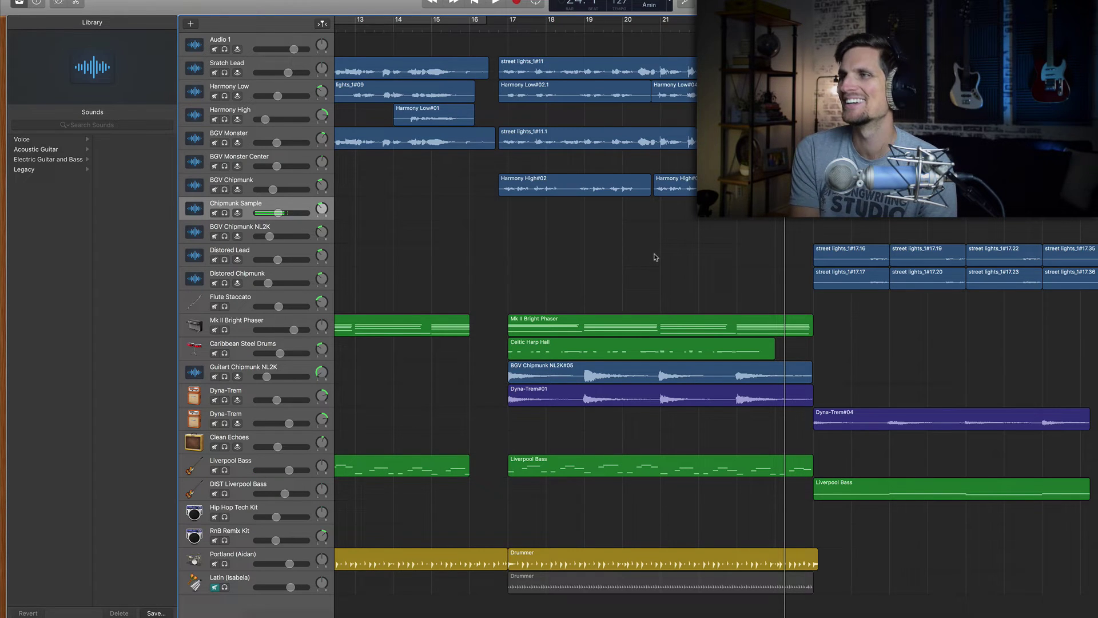
scroll(656, 257, left, 5)
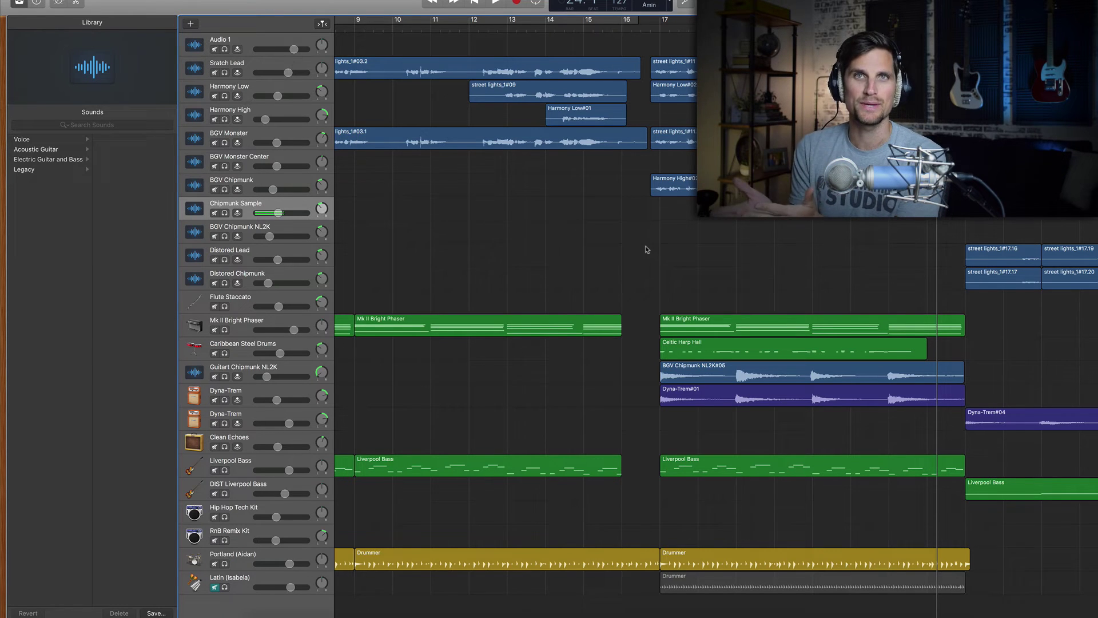
scroll(646, 250, right, 5)
click(490, 27)
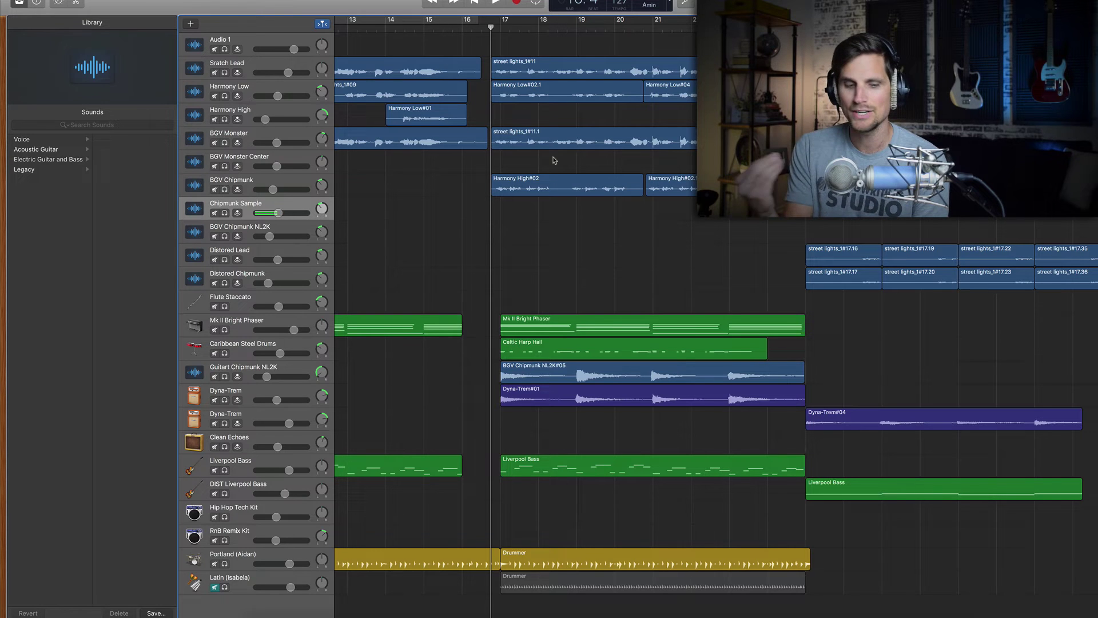
key(space)
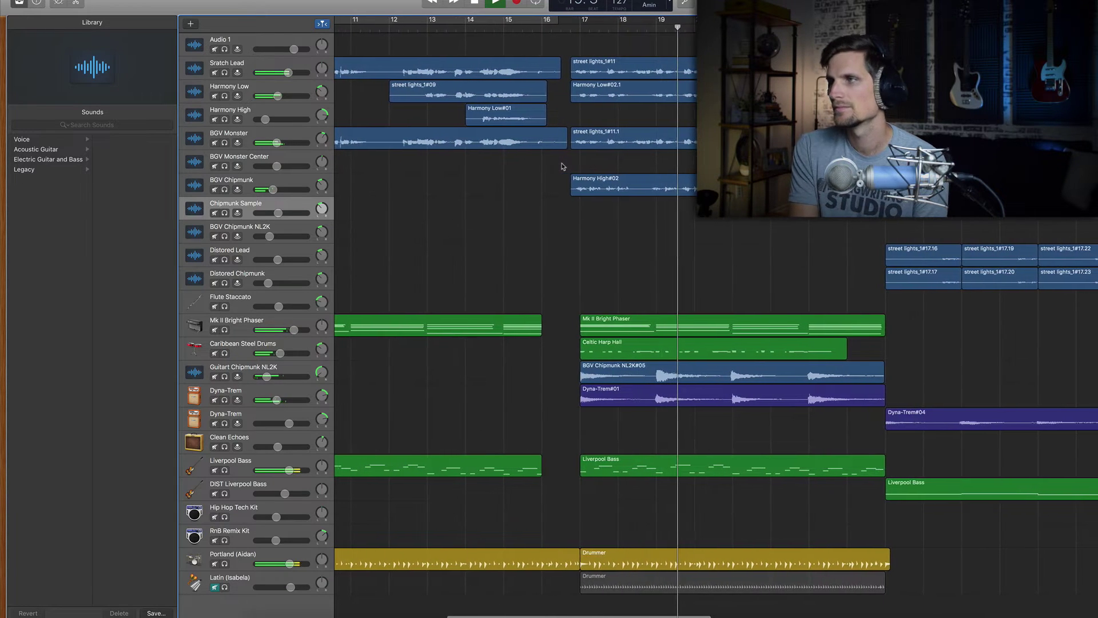
key(space)
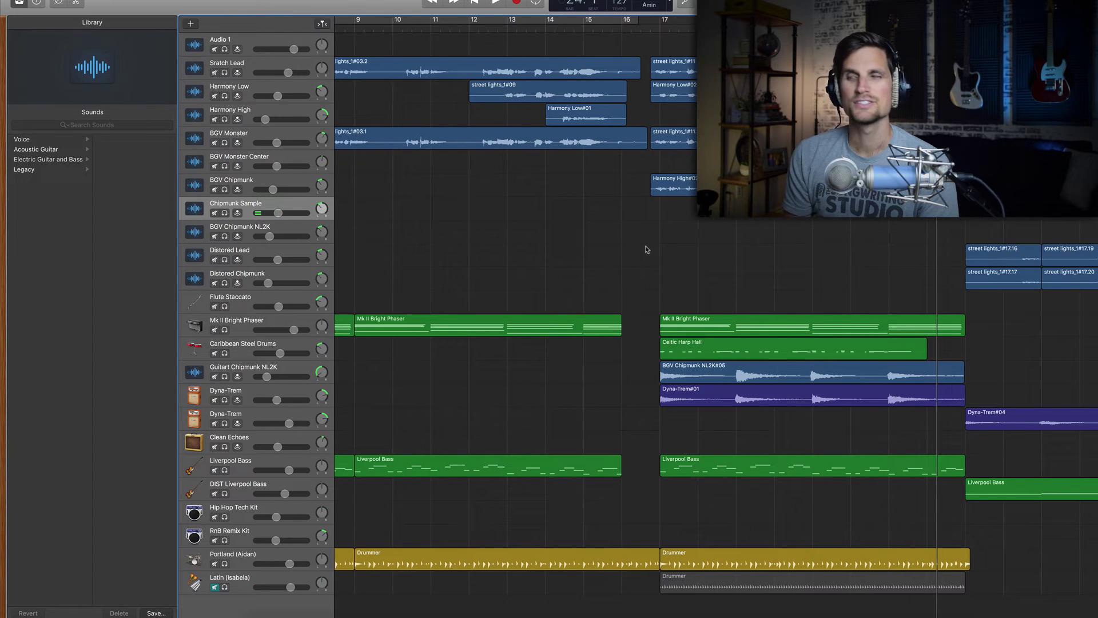
Step: Scroll the arrangement left toward the bar-17 Drummer region on Portland (Aidan)
scroll(646, 247, left, 3)
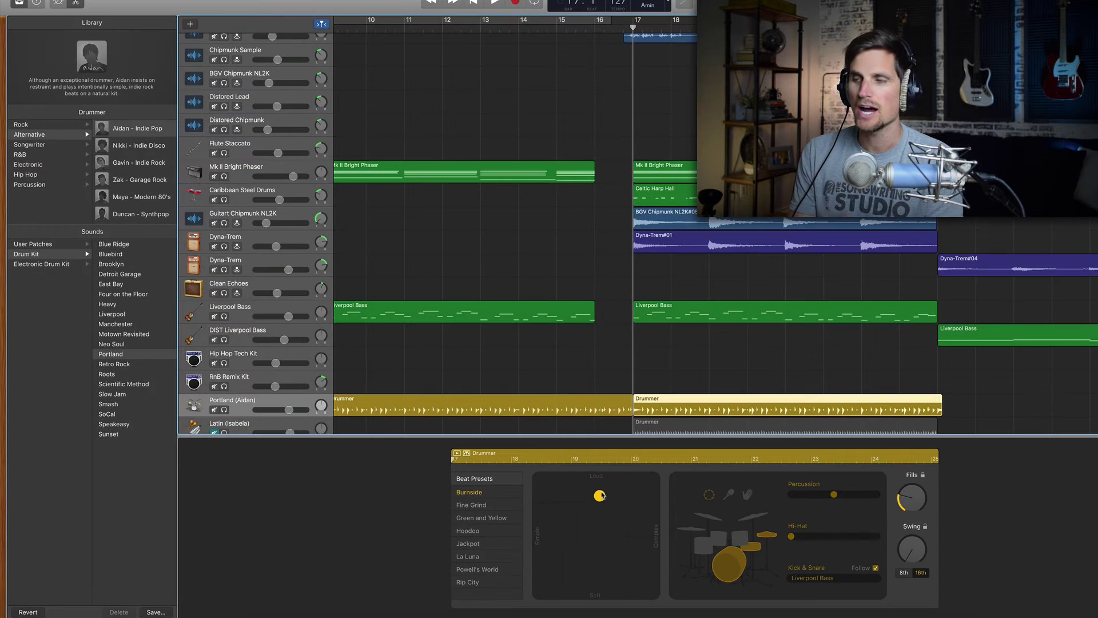
Step: Solo Portland (Aidan) and play it back briefly from bar 14, then from bar 18
click(225, 410)
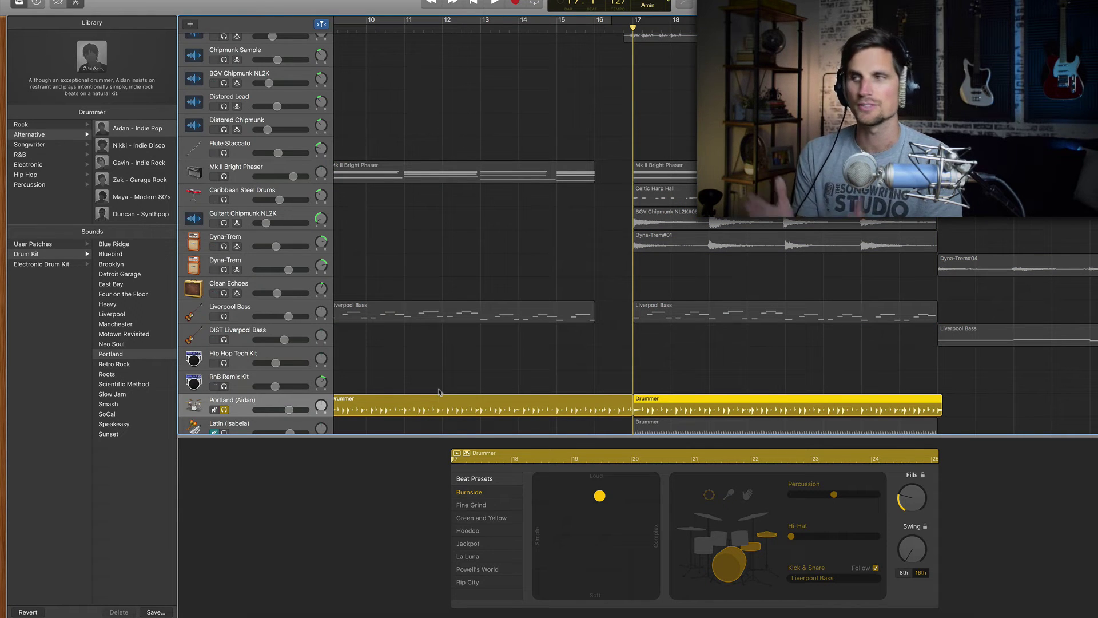
click(538, 28)
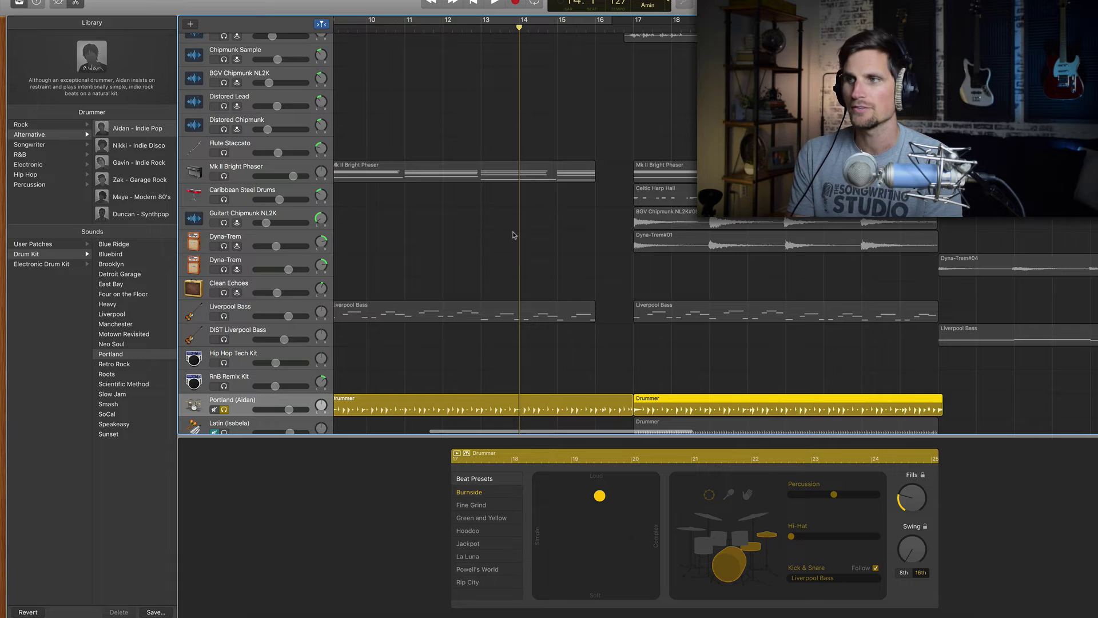
key(space)
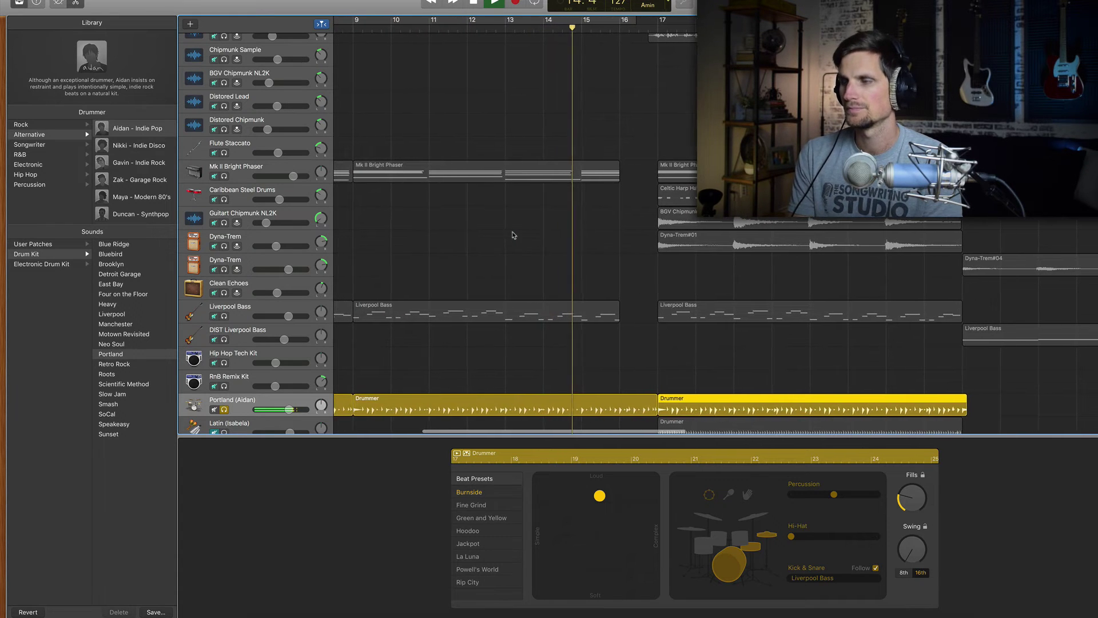
key(space)
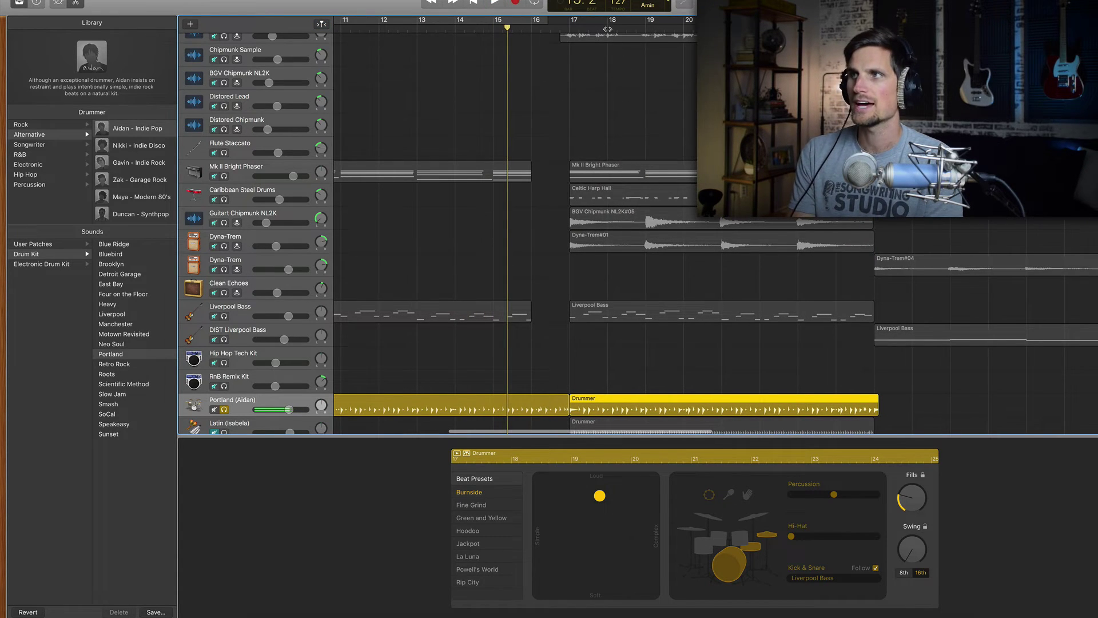
click(608, 29)
key(space)
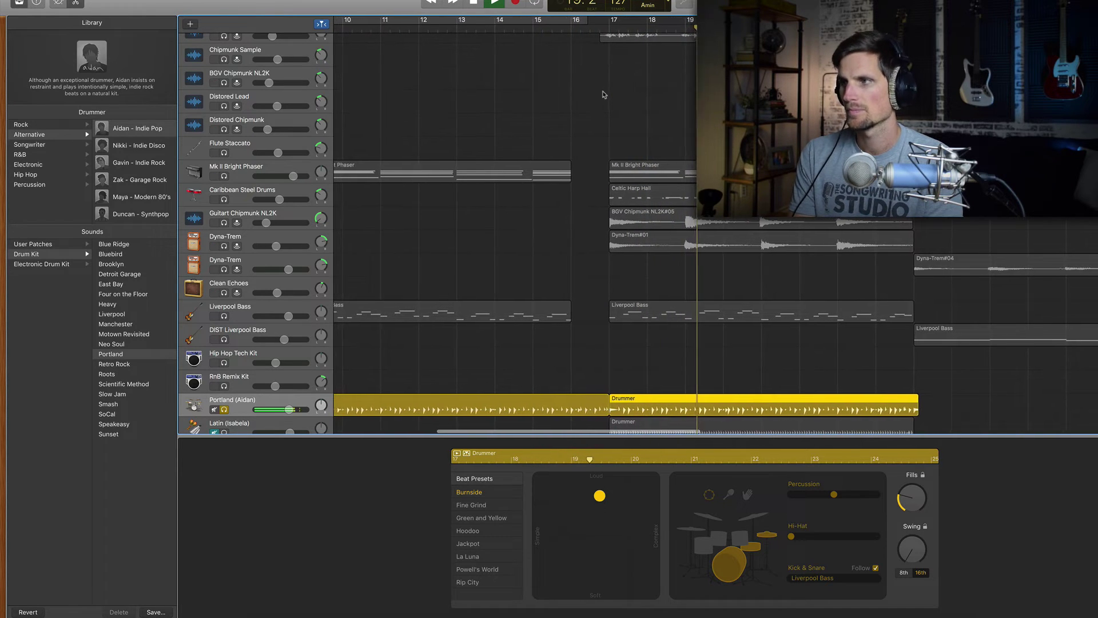
key(space)
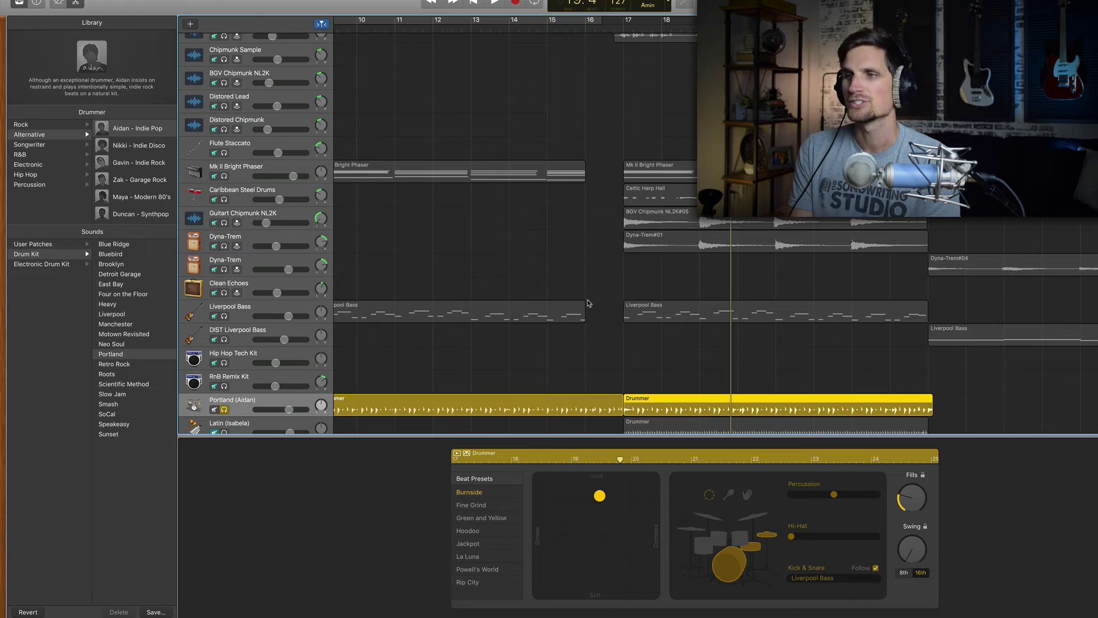
scroll(589, 303, down, 3)
Step: Select the Drummer region starting at bar 17 to show its Drummer Editor settings
click(550, 362)
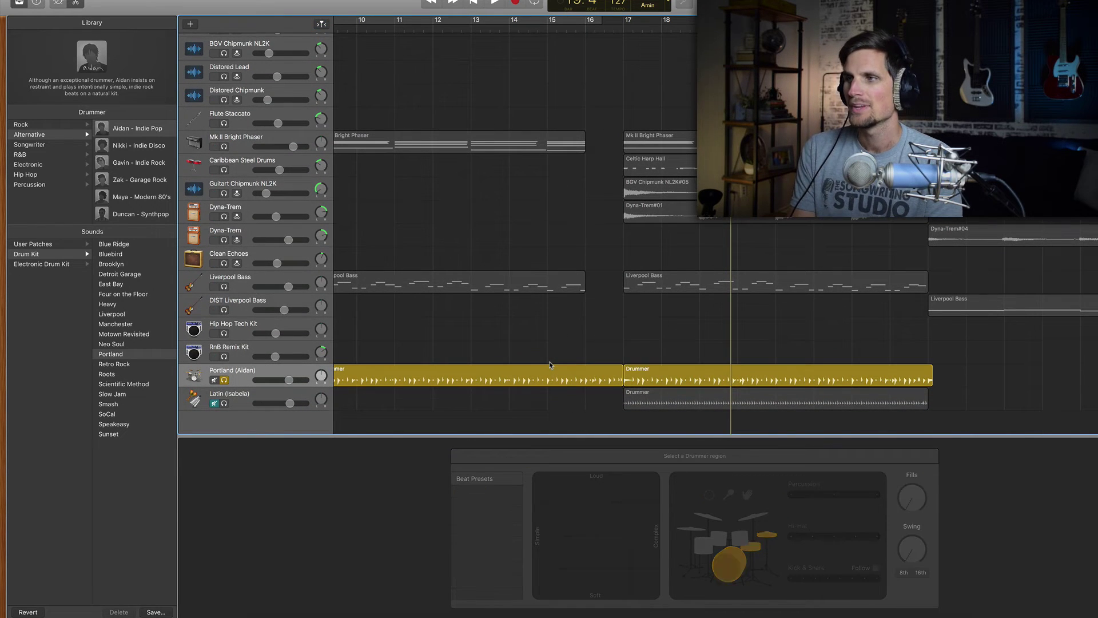
click(549, 369)
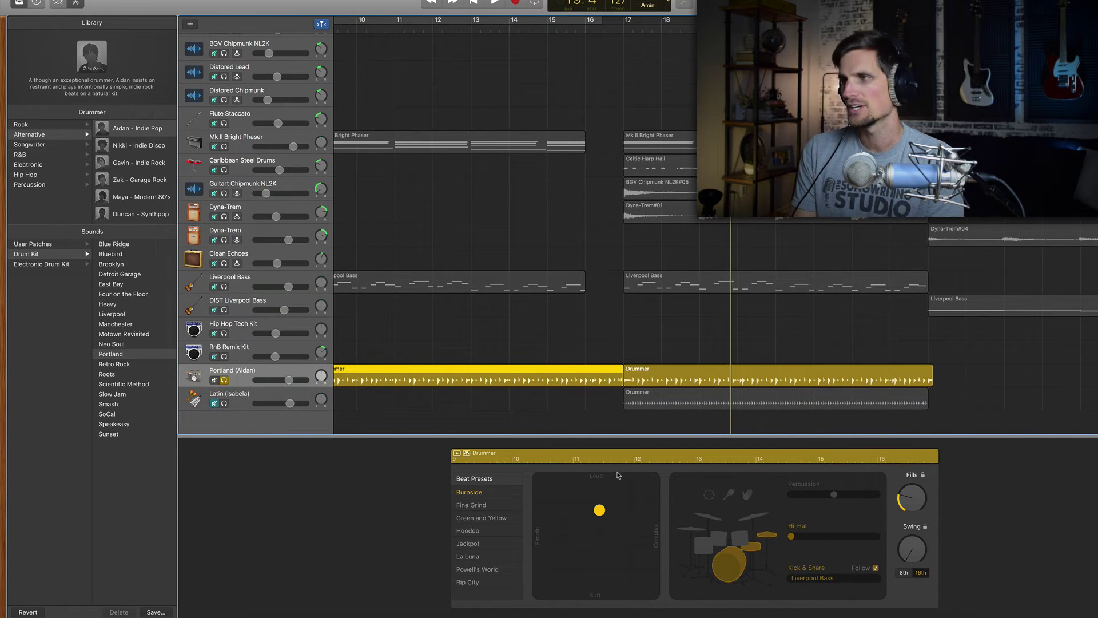
click(660, 383)
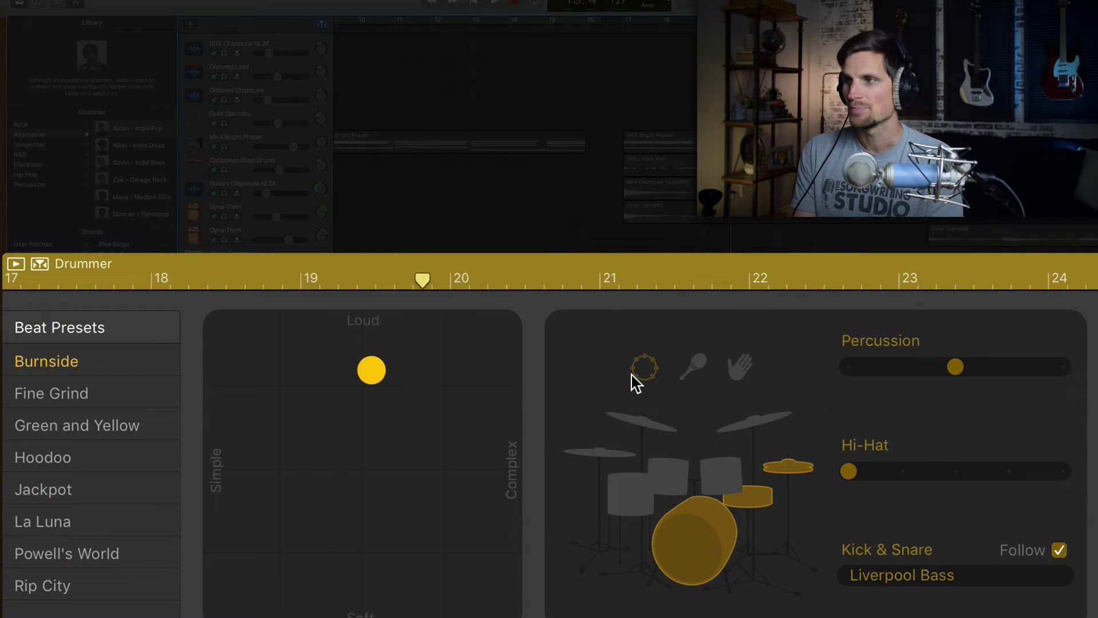
Step: Toggle the tambourine percussion off and on twice, leaving it on
click(643, 370)
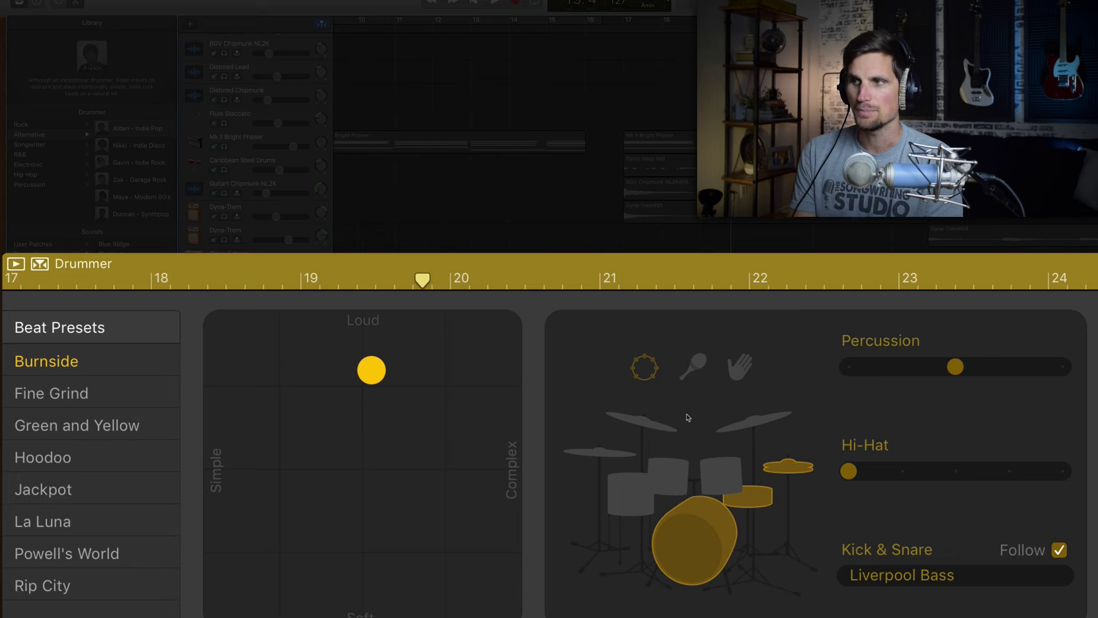
click(648, 378)
click(648, 379)
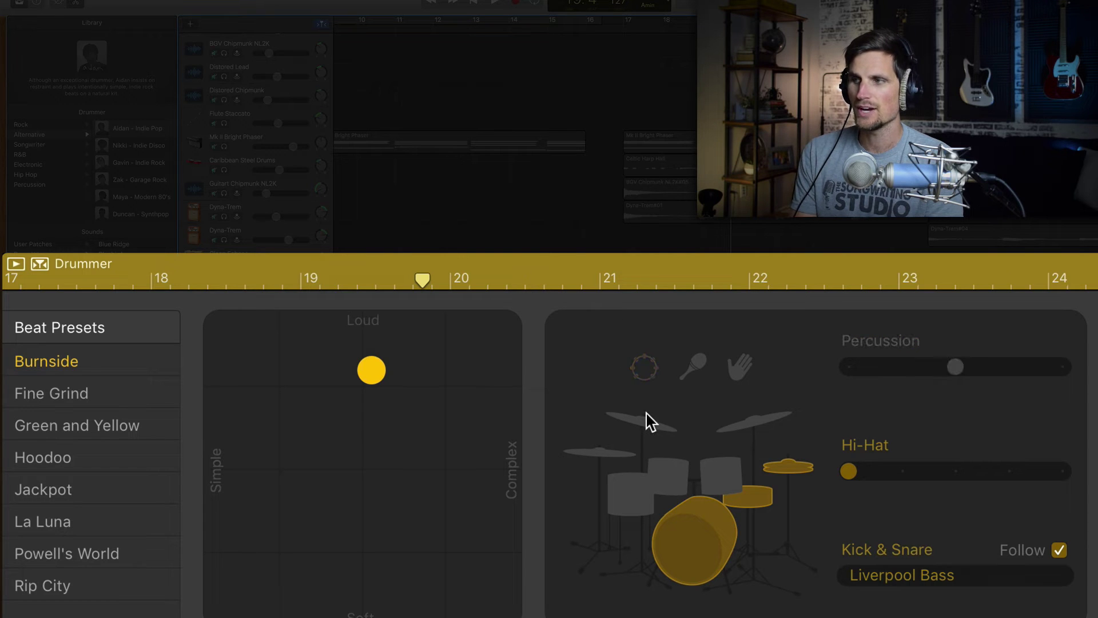
click(645, 375)
mouse_move(941, 373)
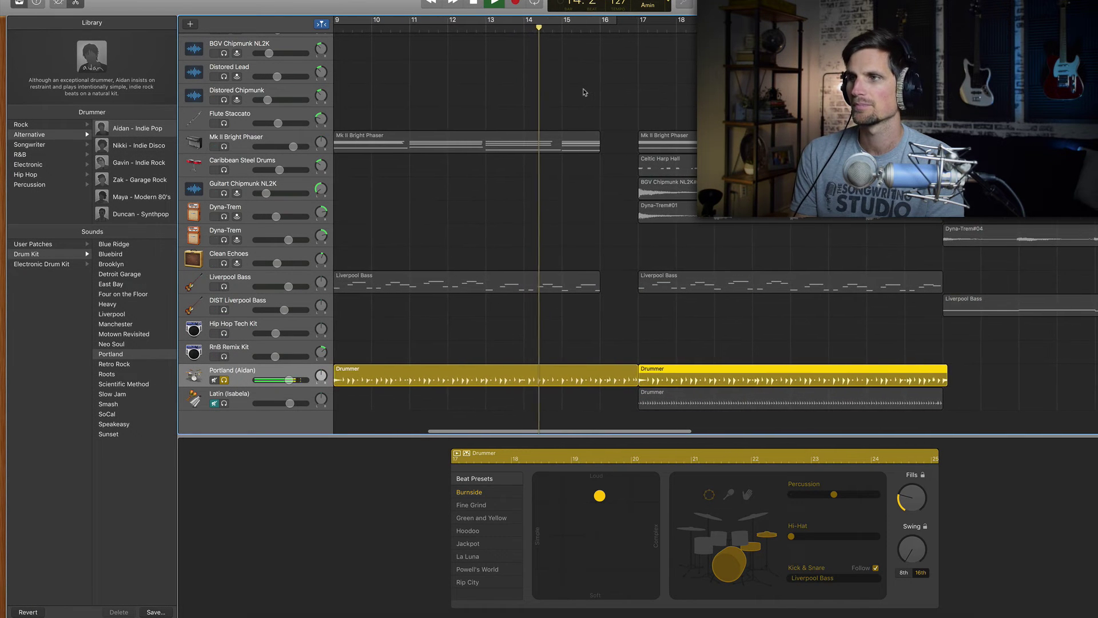
Step: Play the soloed drums briefly from around bar 18
click(688, 28)
key(space)
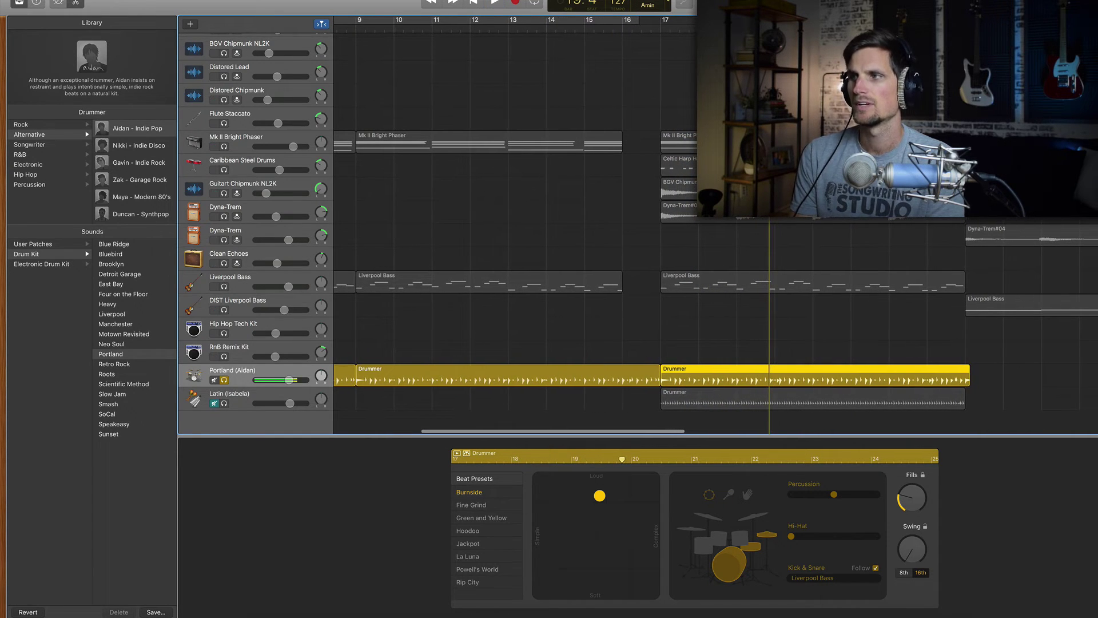
key(space)
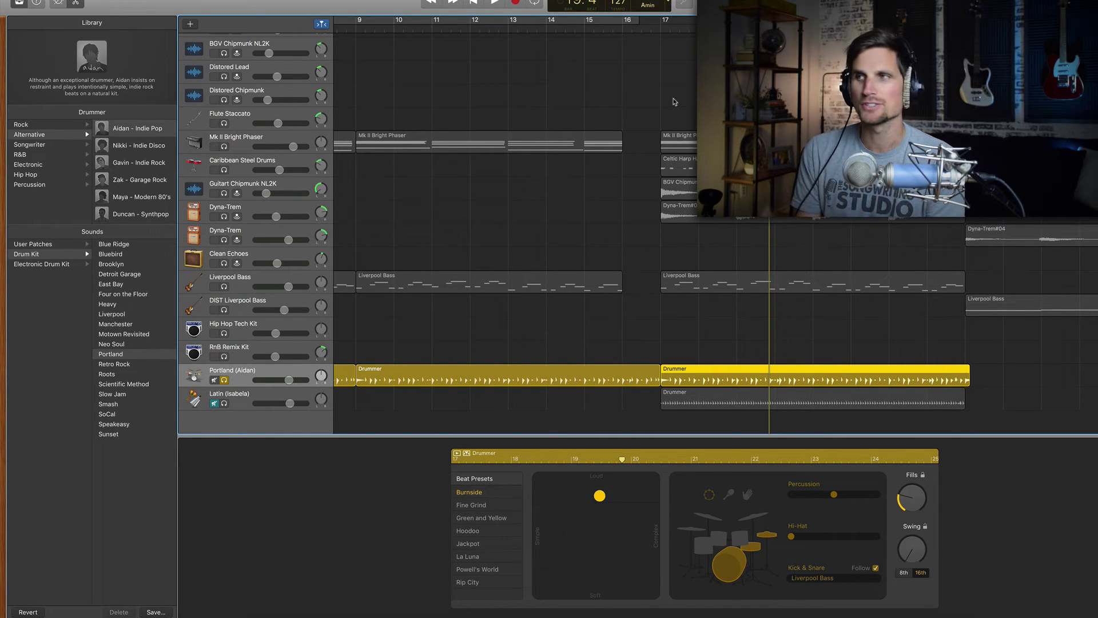
Step: Unsolo Portland (Aidan) and play the full mix from near bar 13
click(224, 381)
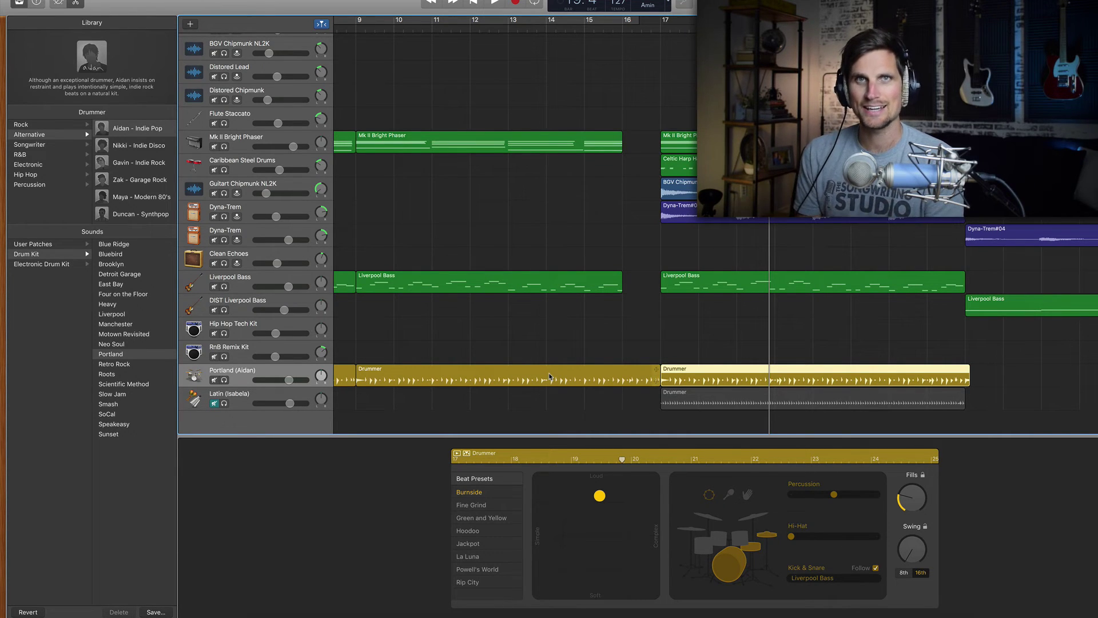
click(508, 32)
scroll(572, 218, left, 2)
key(space)
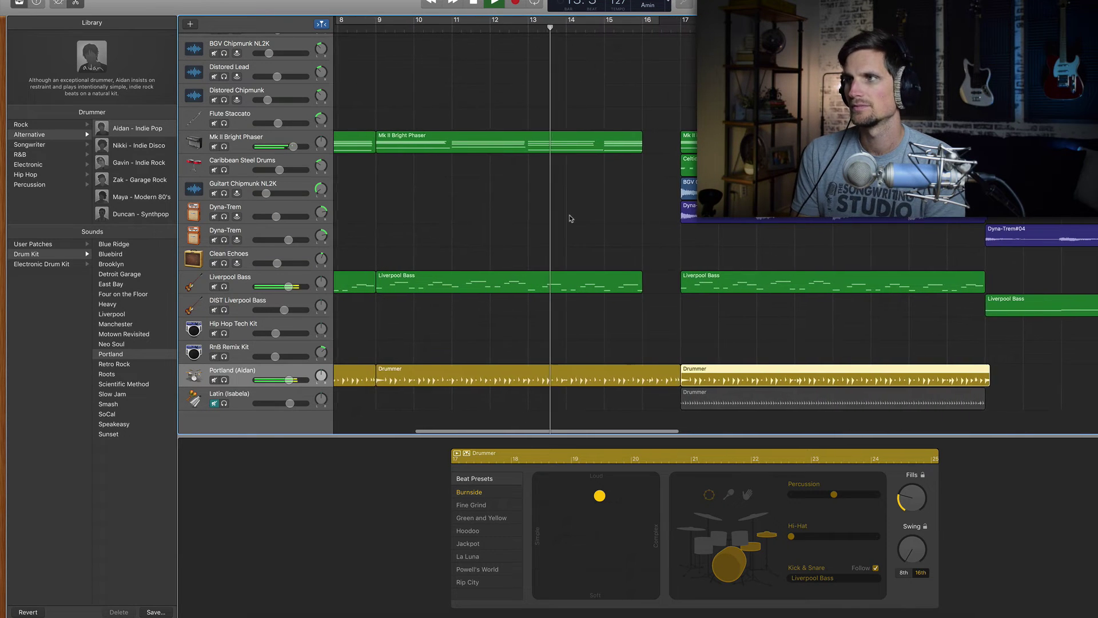
scroll(569, 219, right, 3)
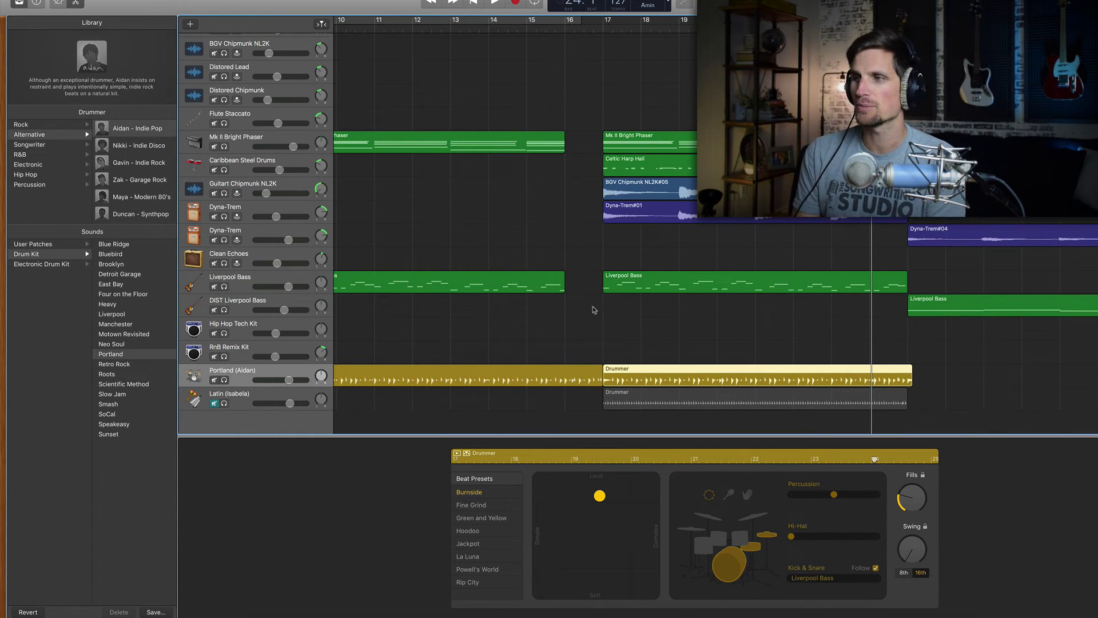
Step: Move the drummer XY puck toward Loud, then undo back to the original feel
drag(602, 500, 603, 480)
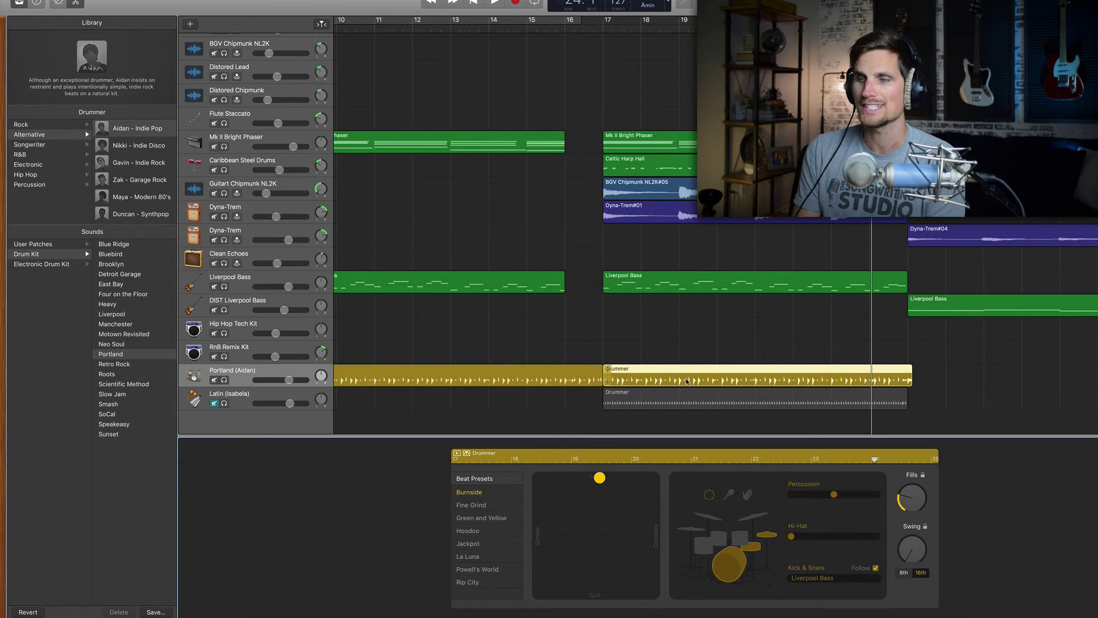
key(super+z)
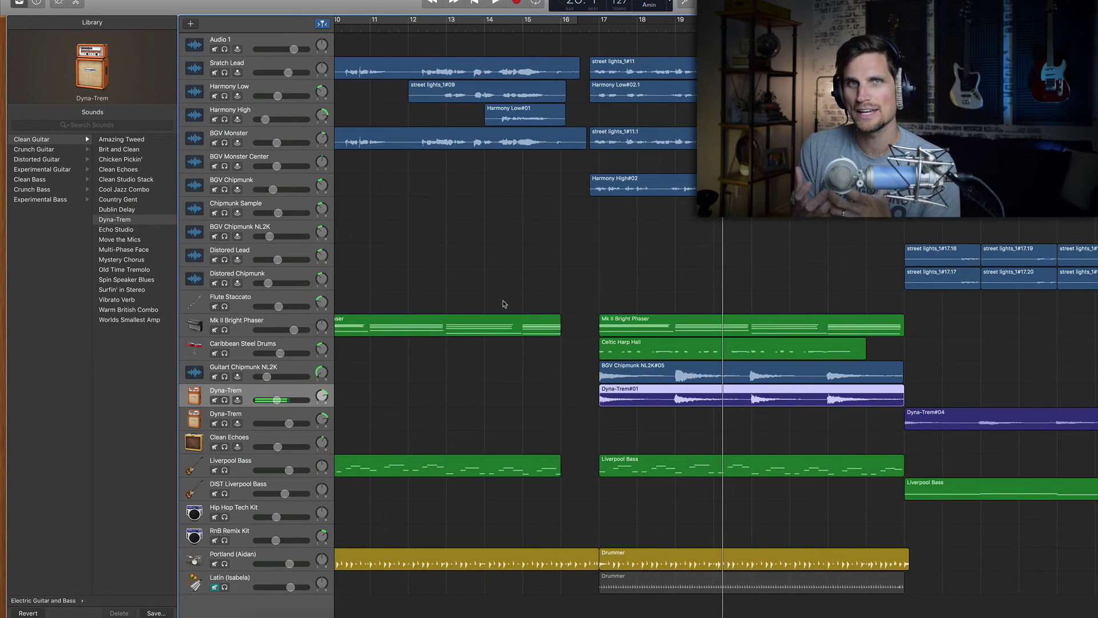
Step: Solo and select Guitart Chipmunk NL2K, then play it alone from bar 17
scroll(504, 304, right, 5)
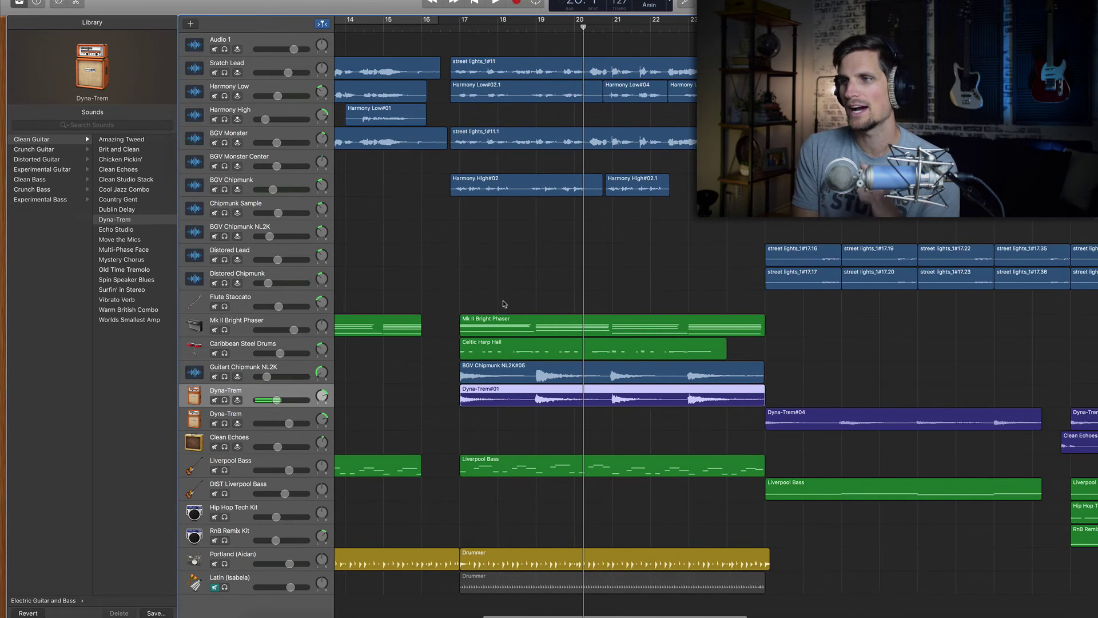
click(224, 376)
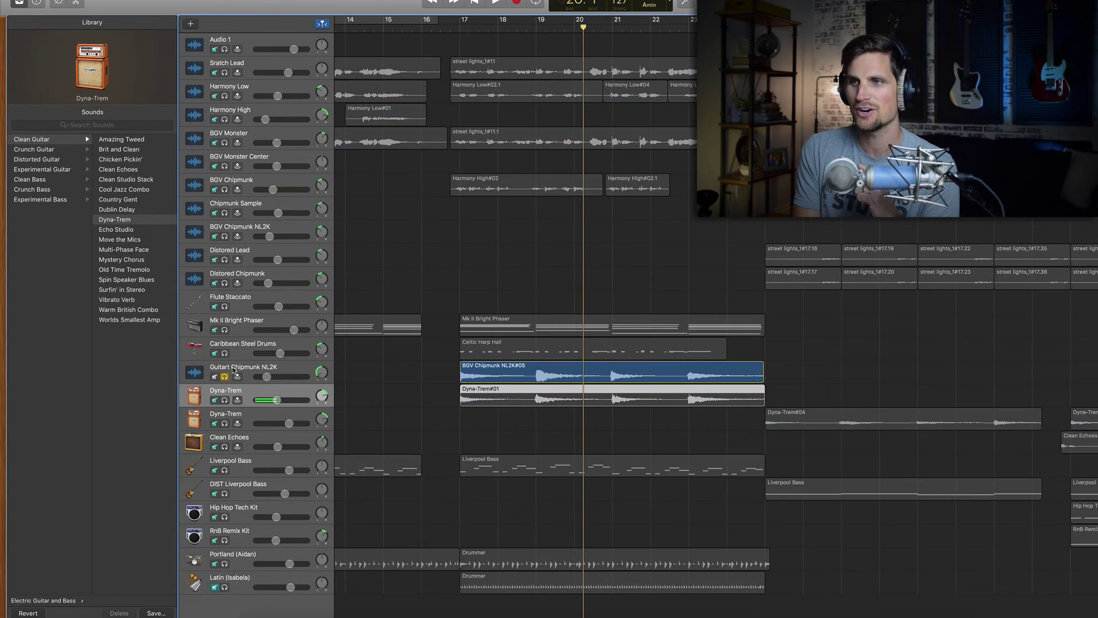
click(233, 371)
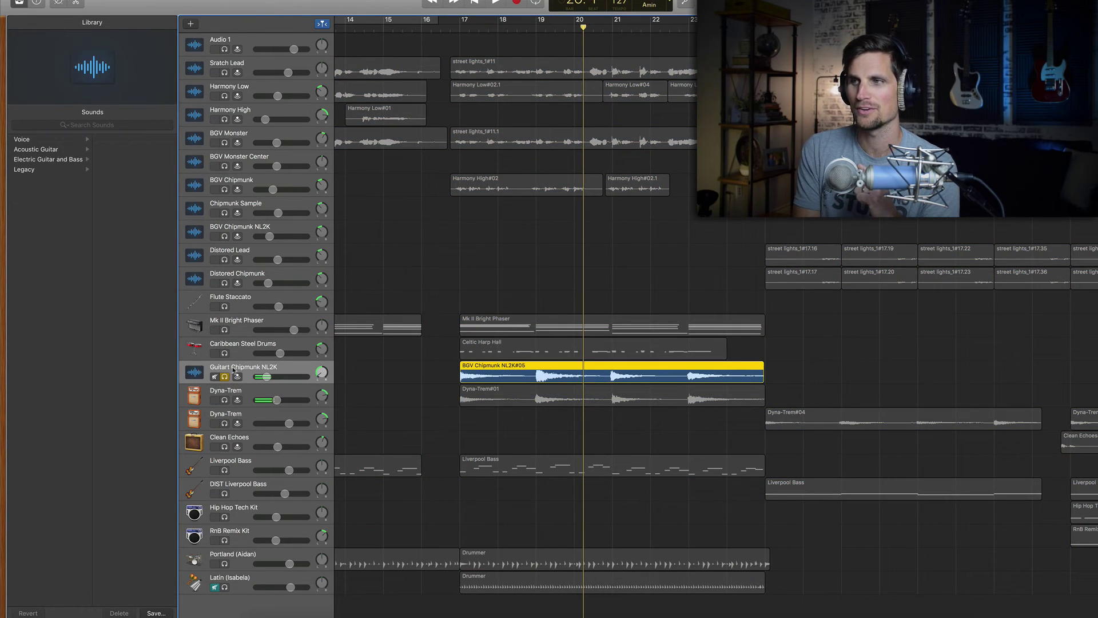
click(463, 36)
key(space)
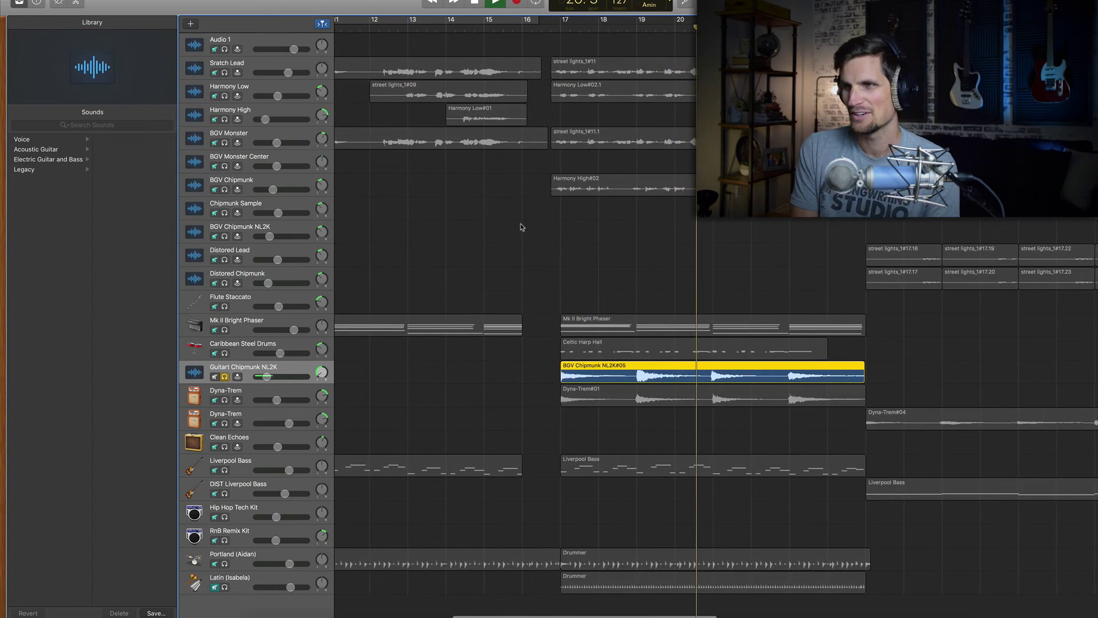
key(space)
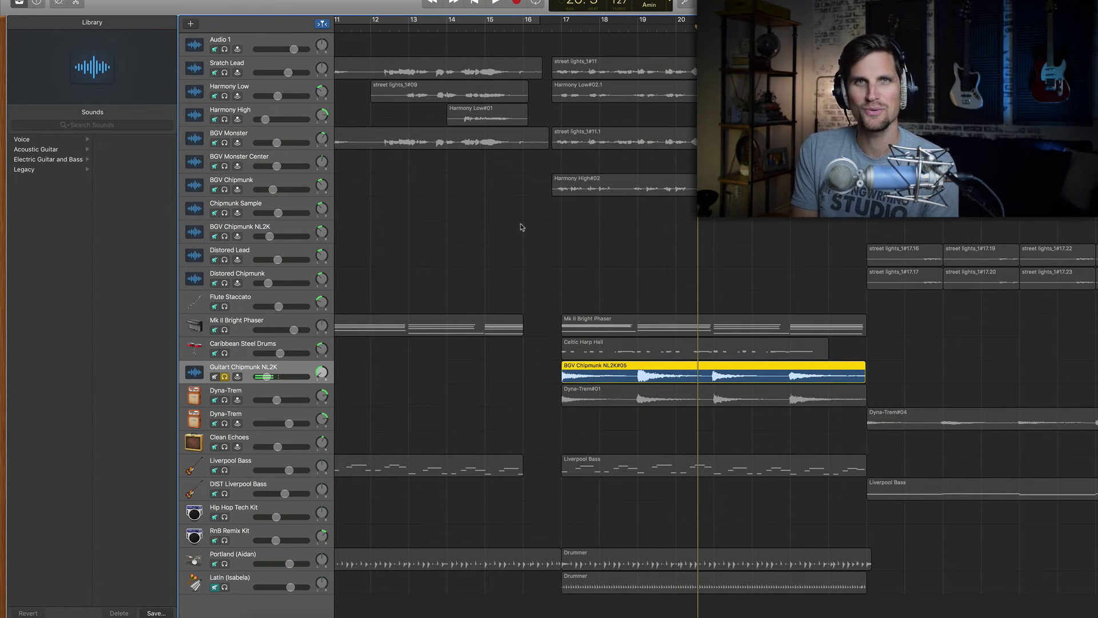
Step: Also solo Dyna-Trem and play both guitars together from bar 17
click(225, 400)
click(564, 23)
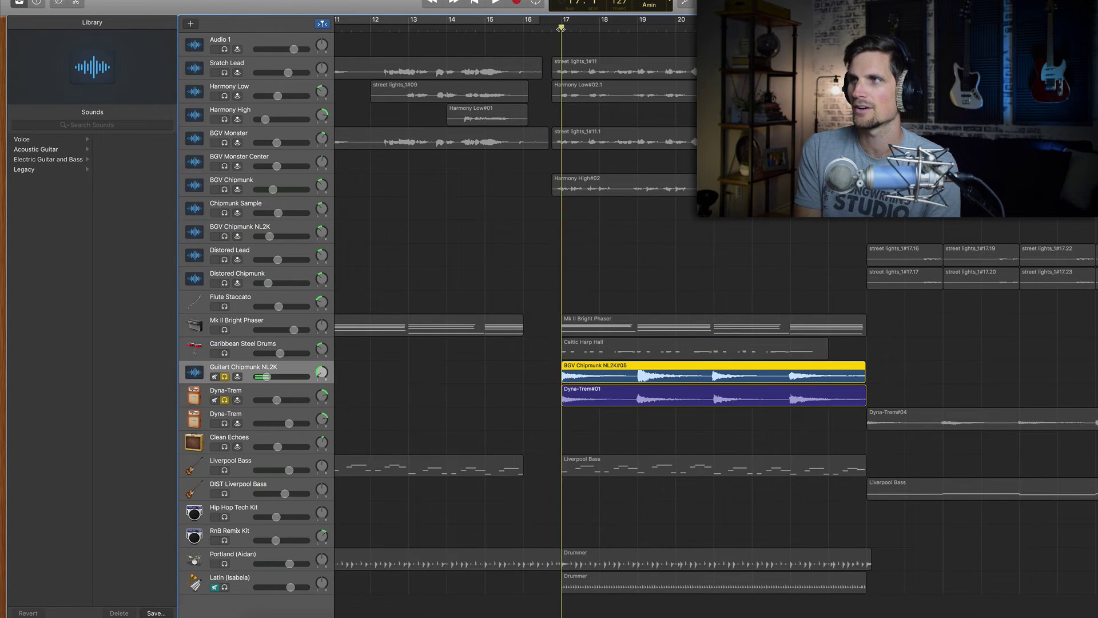
key(space)
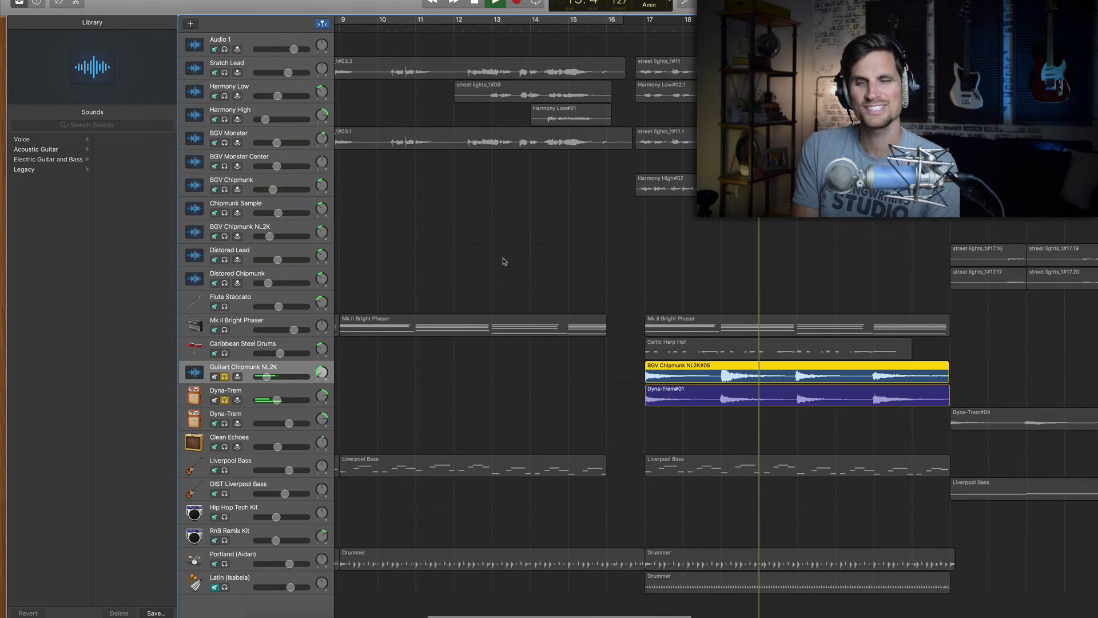
key(space)
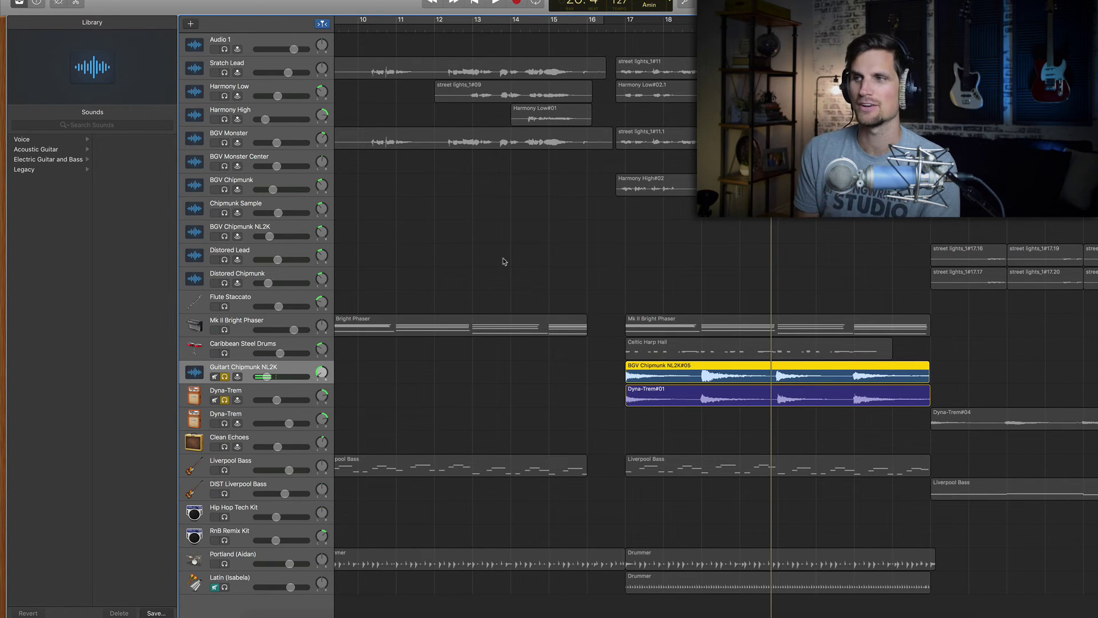
Step: Turn off the solos on Dyna-Trem and Guitart Chipmunk NL2K
click(258, 395)
click(246, 370)
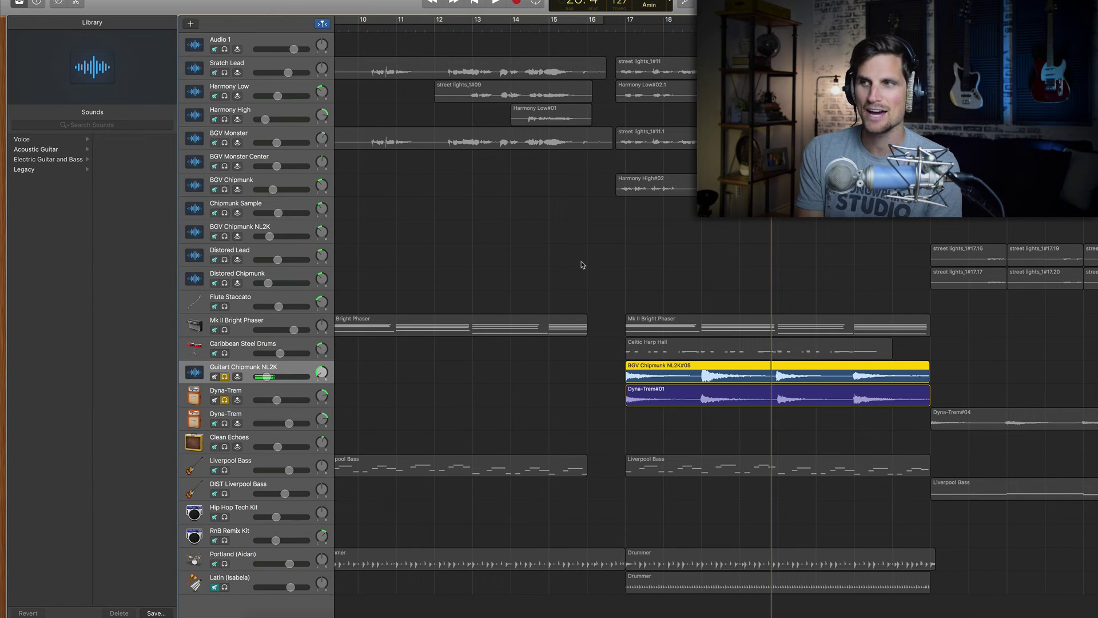
key(m)
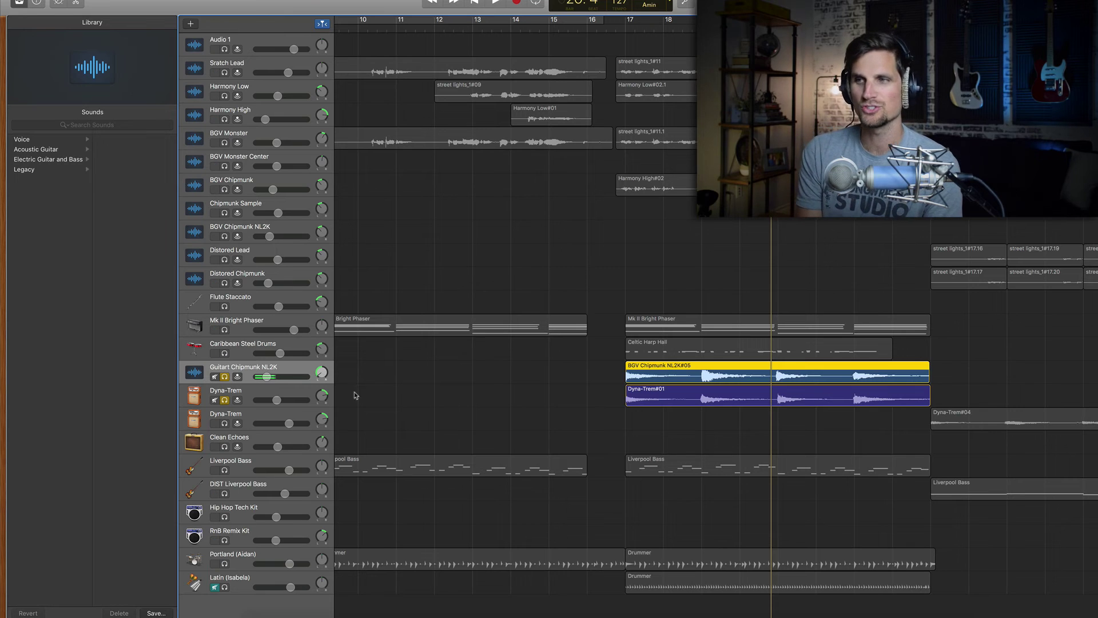
click(225, 401)
click(224, 377)
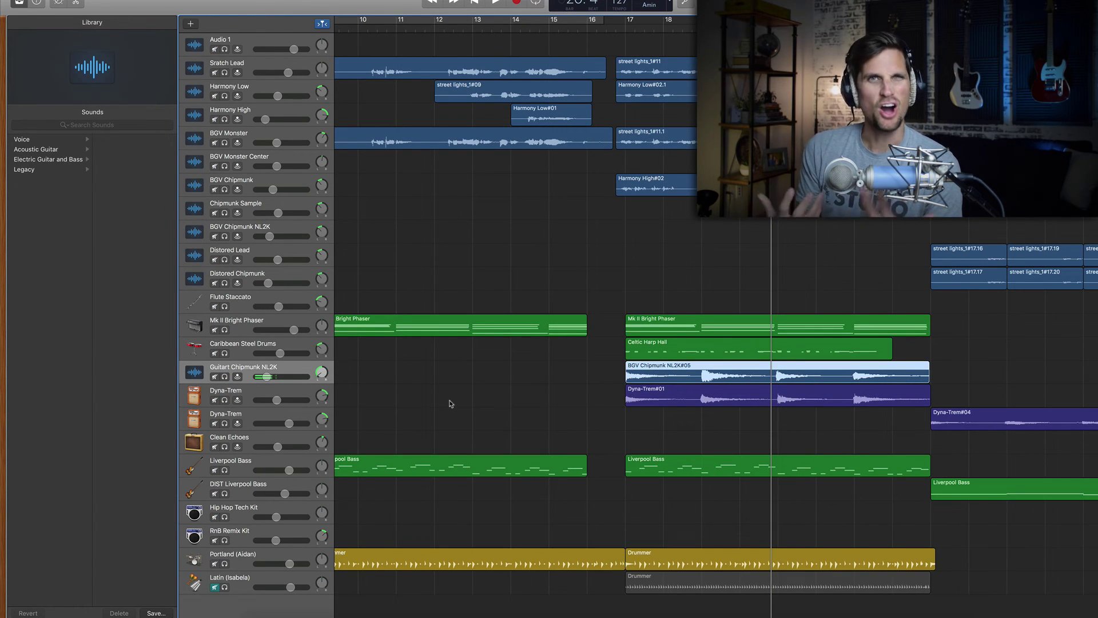
click(614, 30)
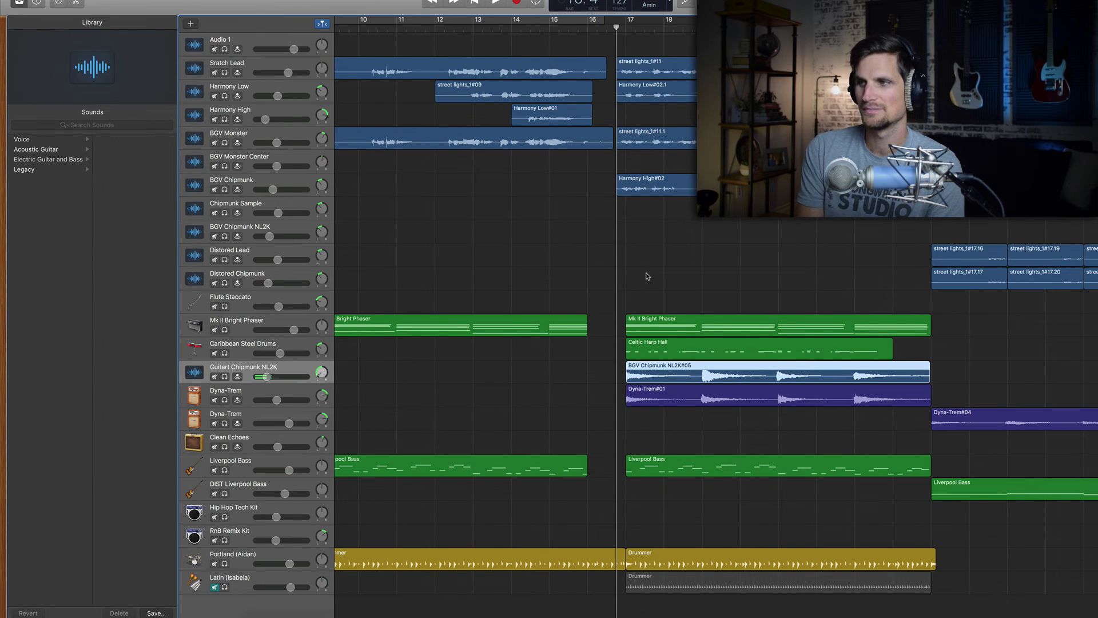
key(space)
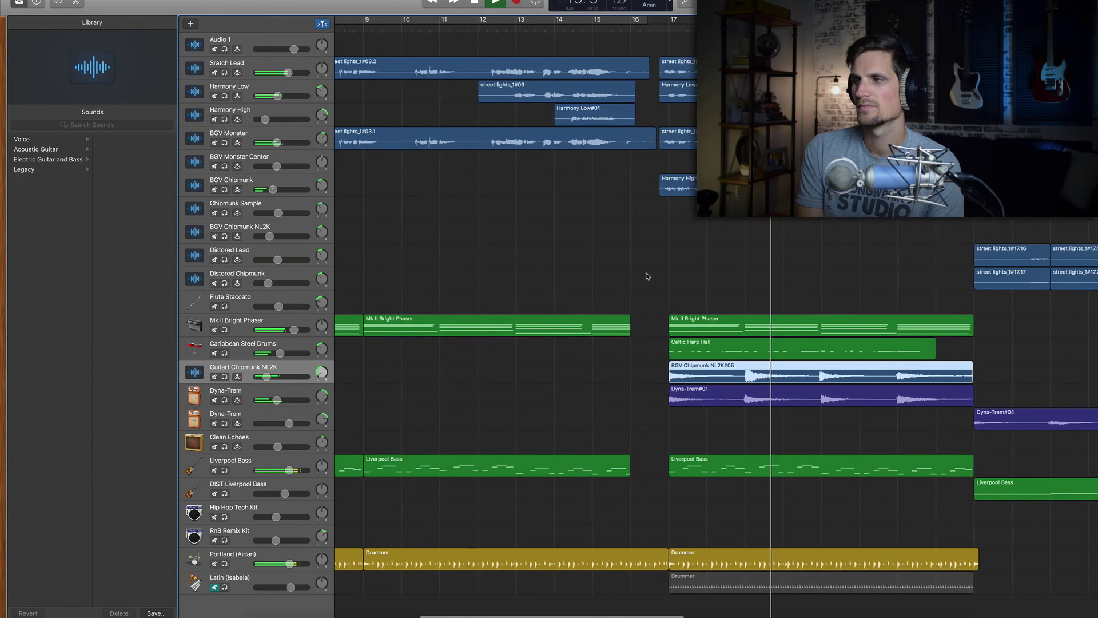
key(space)
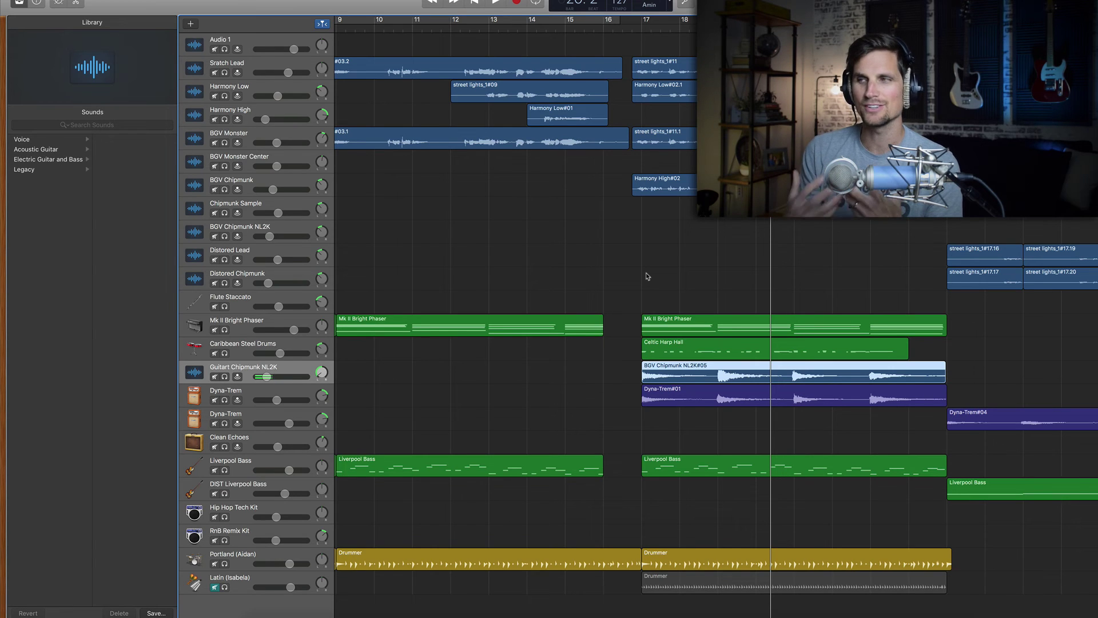
click(215, 377)
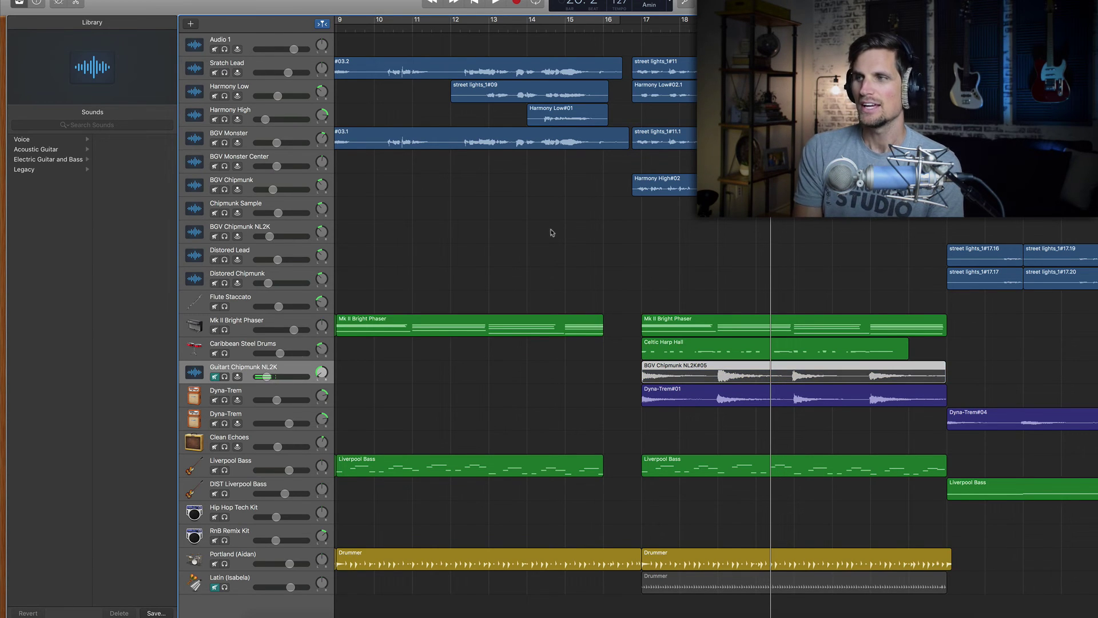
click(633, 29)
key(space)
scroll(738, 292, left, 2)
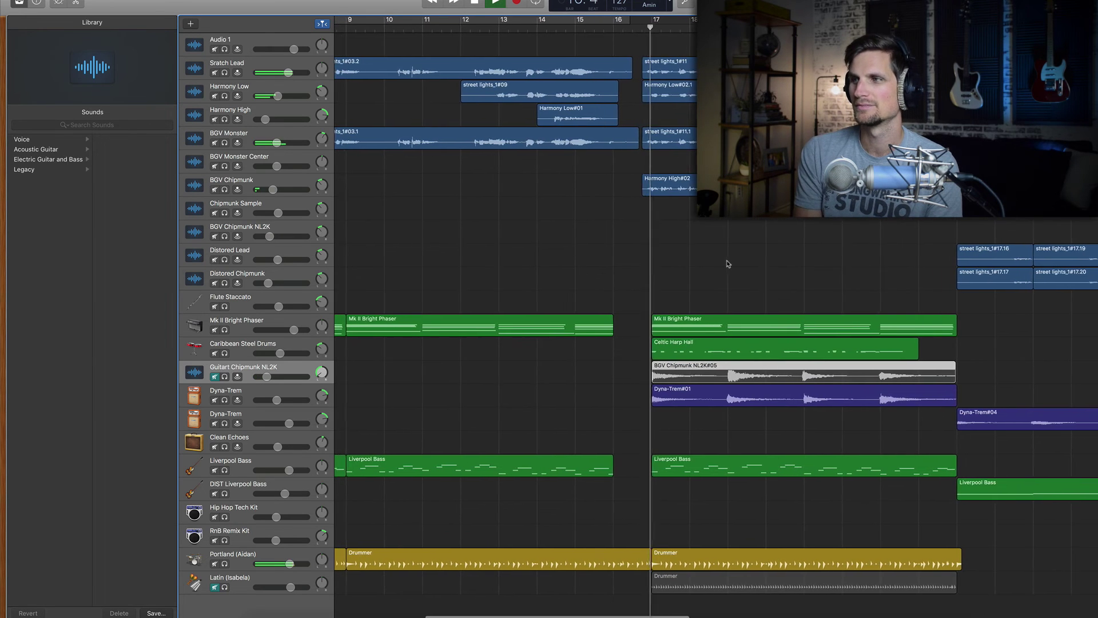
scroll(729, 264, left, 2)
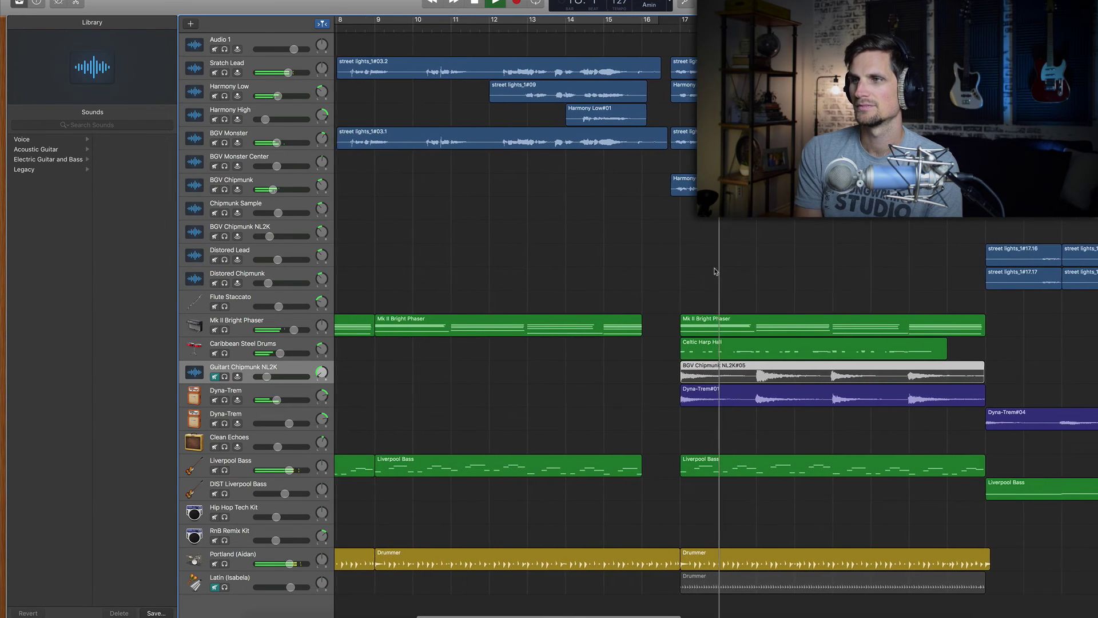
scroll(717, 271, right, 1)
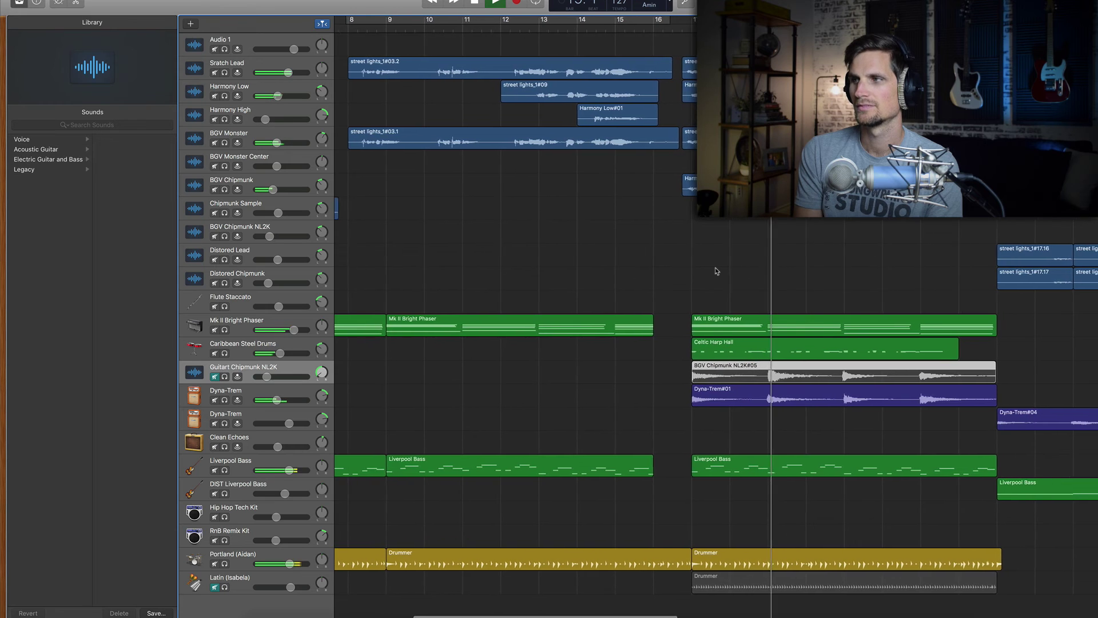
key(space)
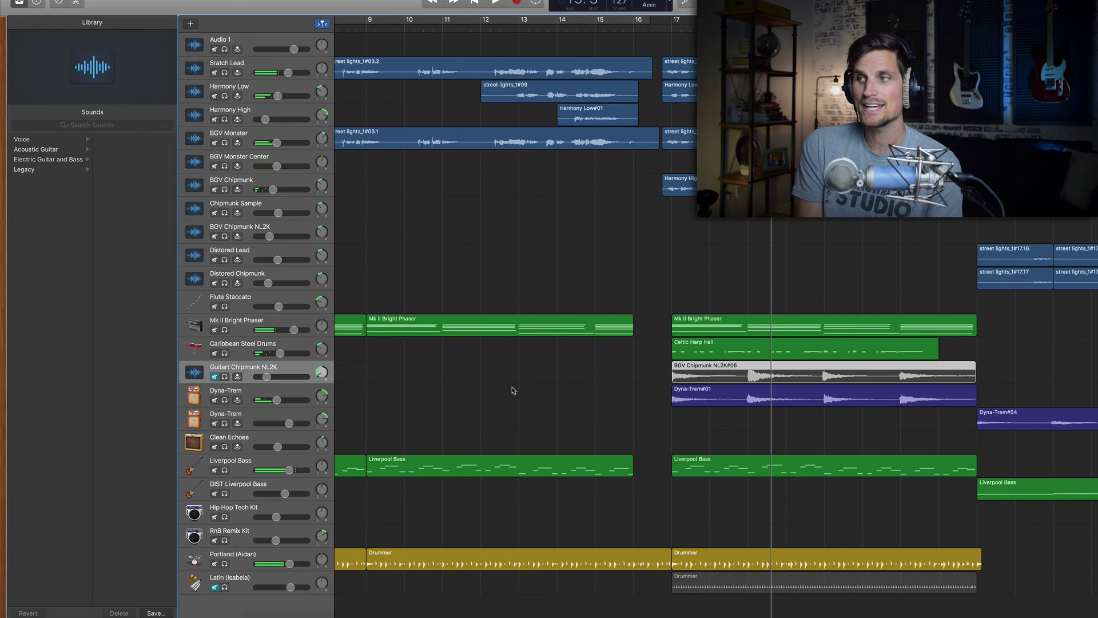
click(215, 376)
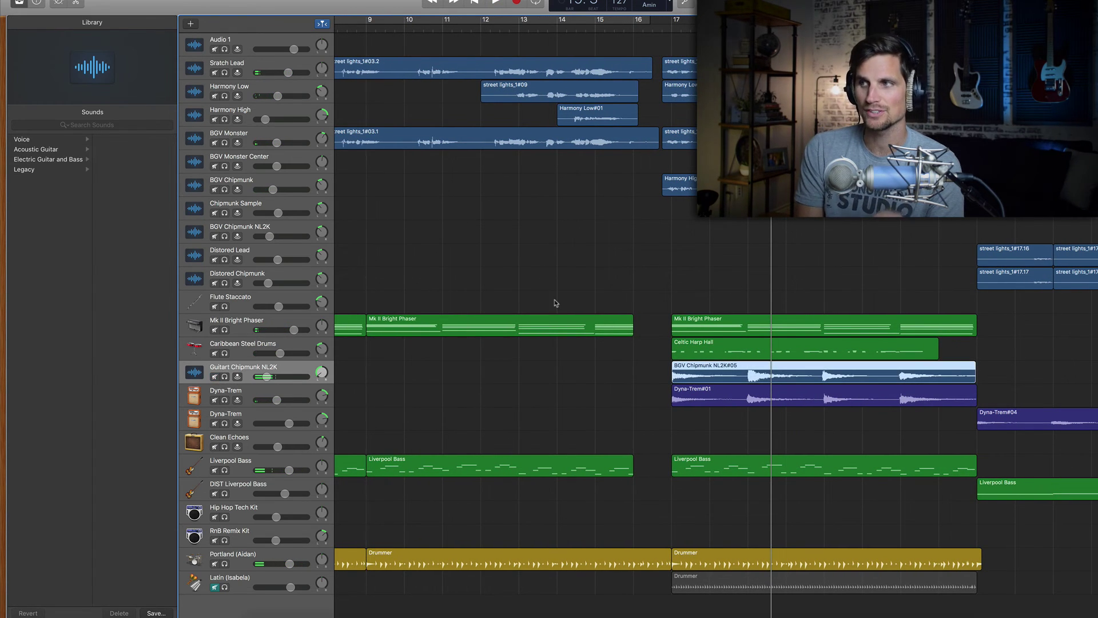
scroll(715, 344, left, 2)
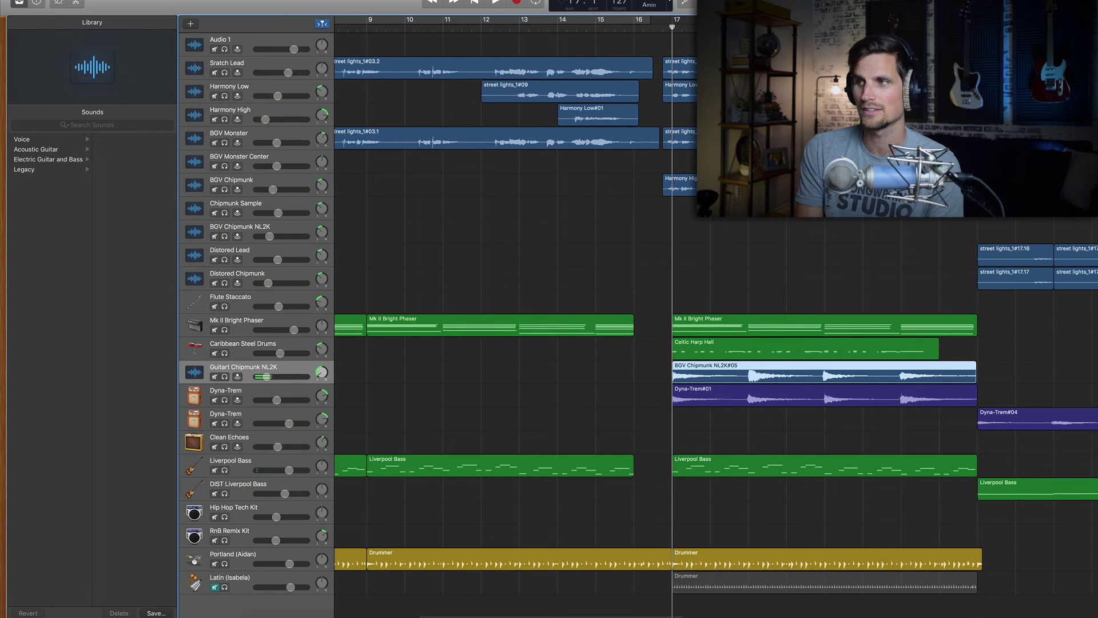
key(space)
scroll(715, 343, left, 3)
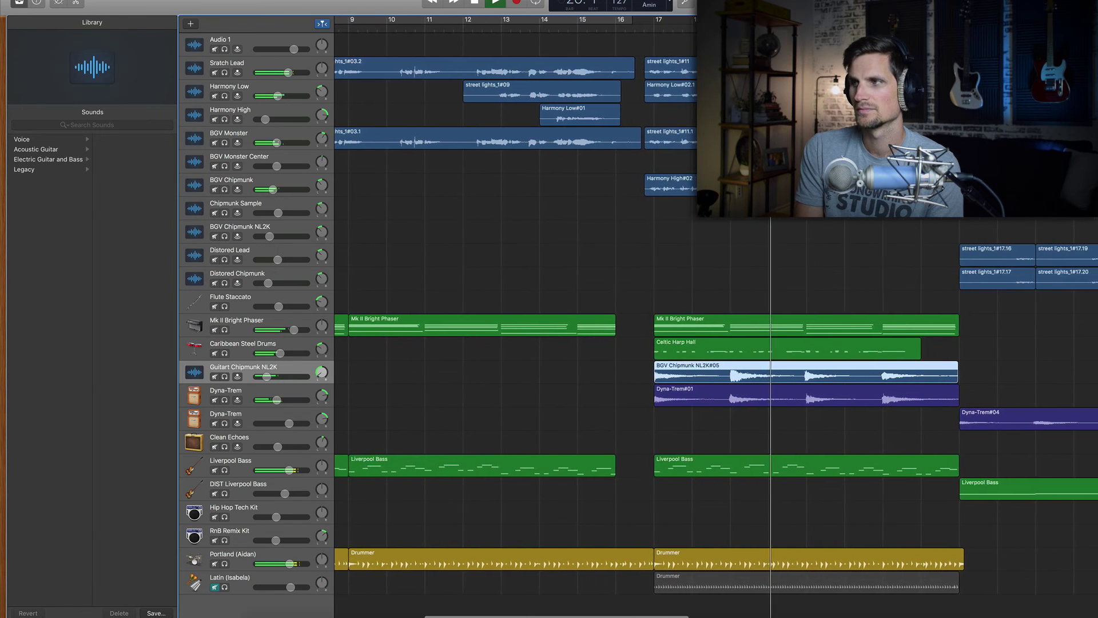
key(space)
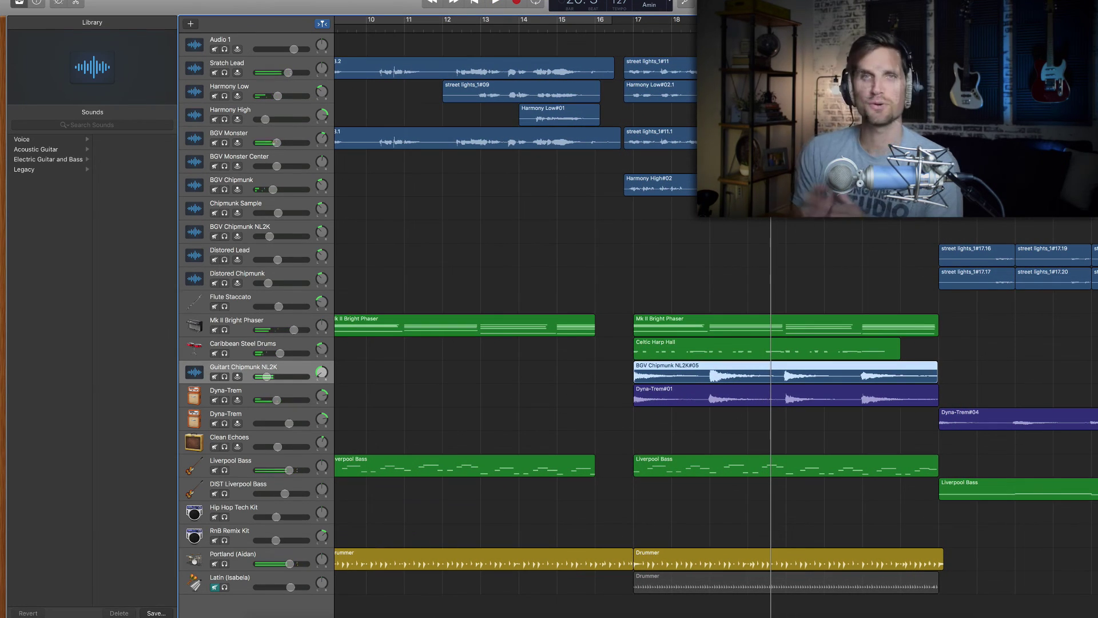